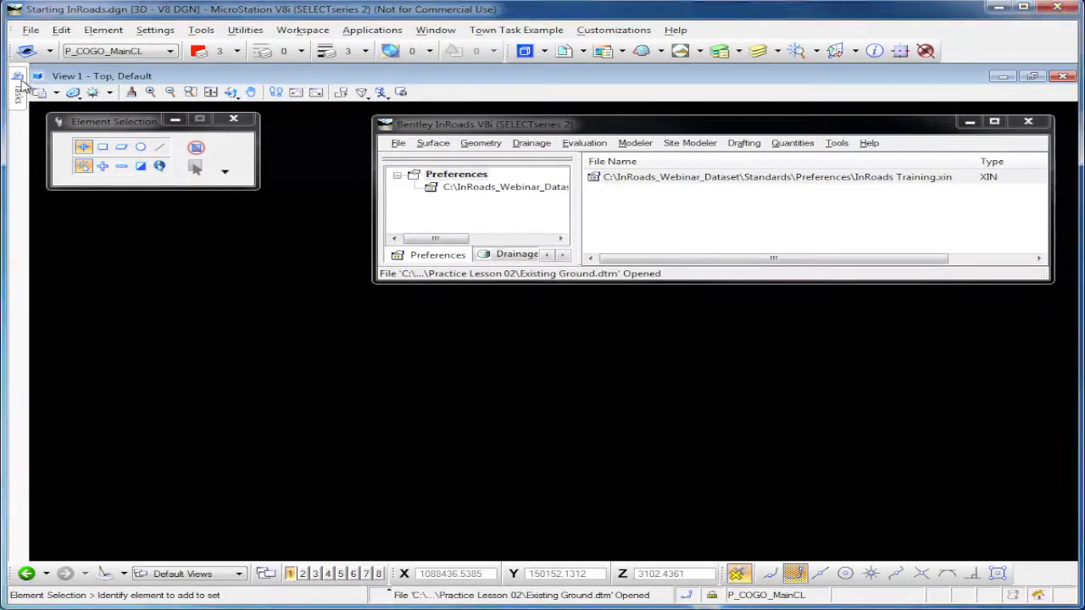
Step: Pin the Tasks pane open and unpin it so that it collapses again
click(18, 88)
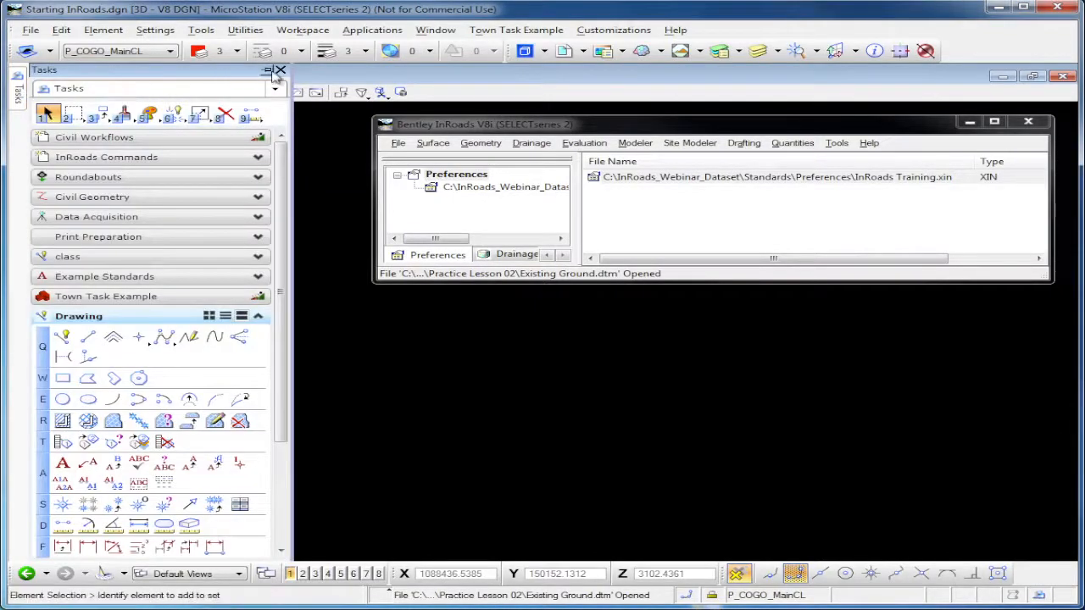
click(269, 70)
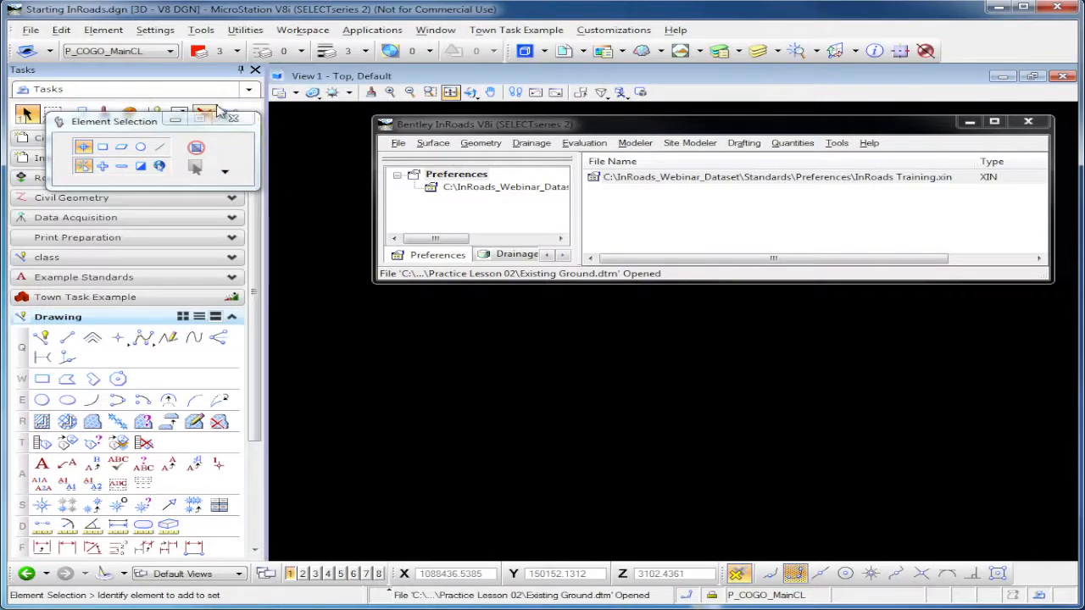
click(241, 71)
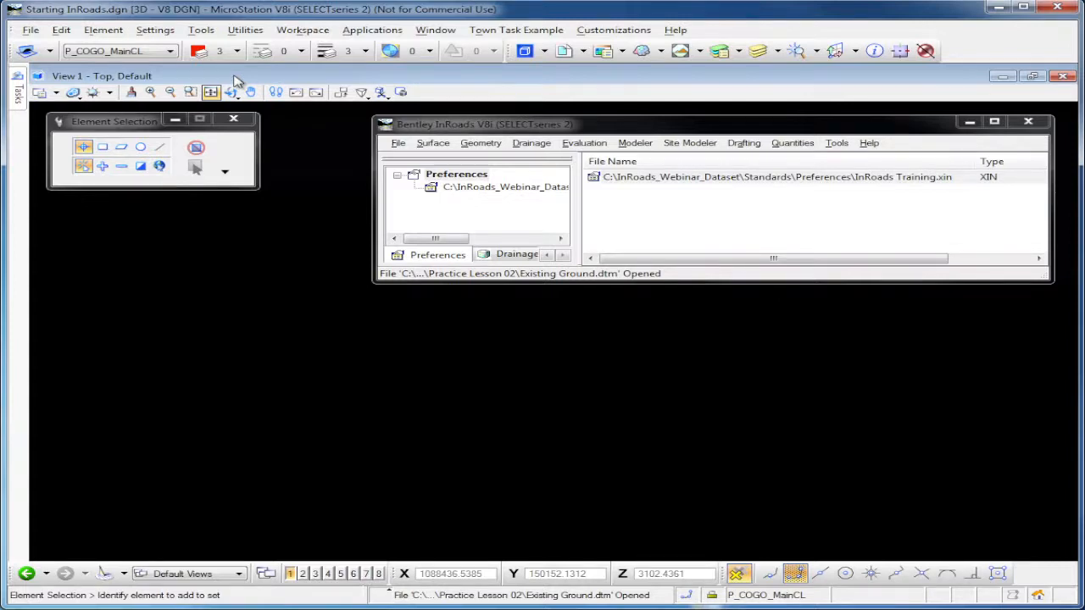
Step: Switch the InRoads explorer to the surfaces list and examine the feature data types of the Existing Ground surface
right_click(453, 258)
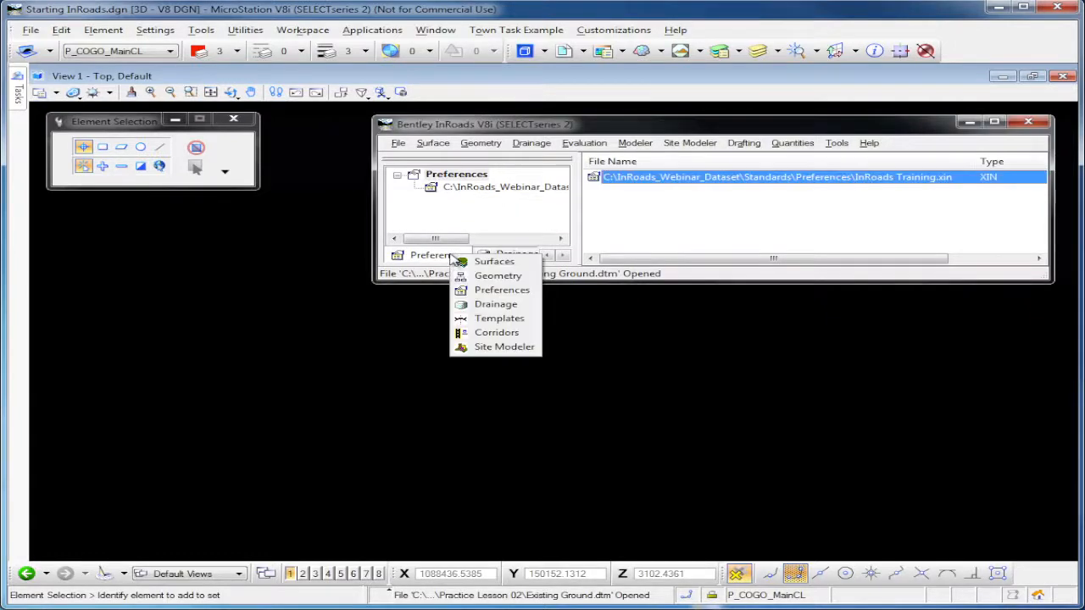
click(471, 263)
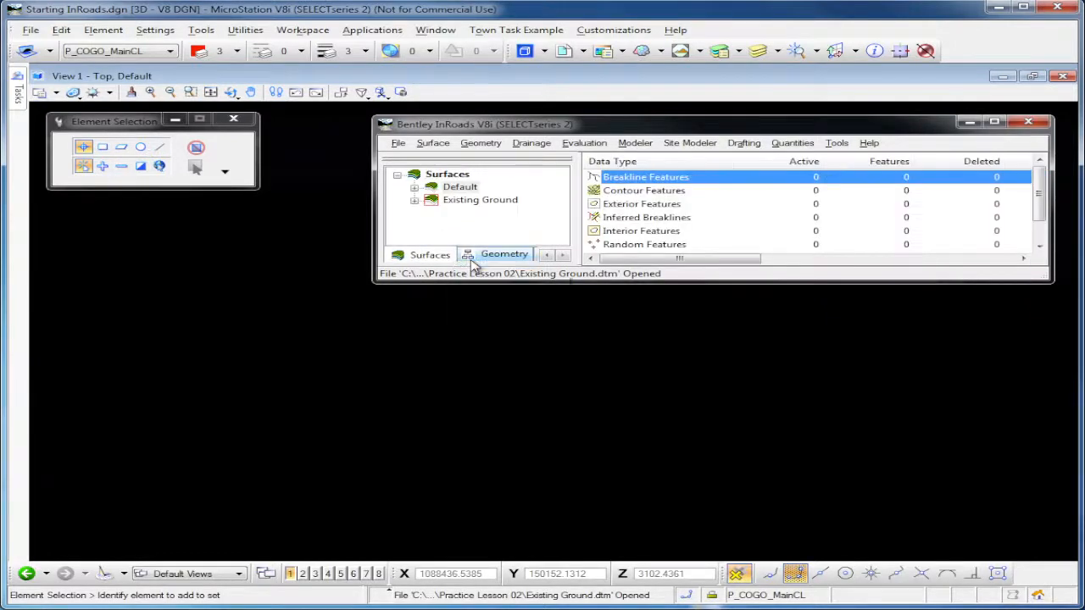
click(471, 205)
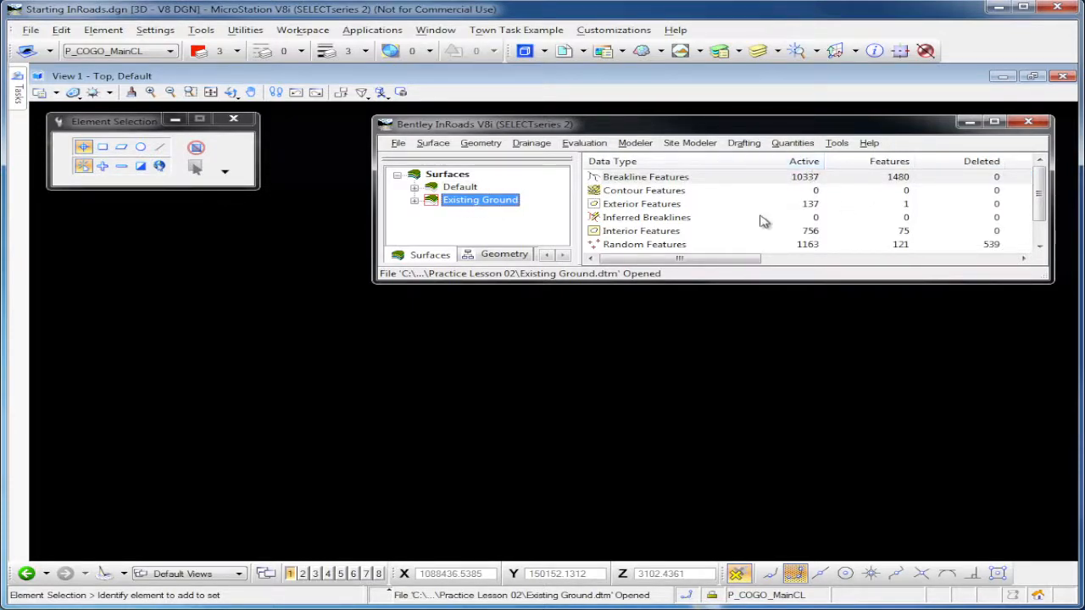
mouse_move(1039, 191)
mouse_down()
mouse_move(1040, 200)
mouse_move(1037, 190)
mouse_up()
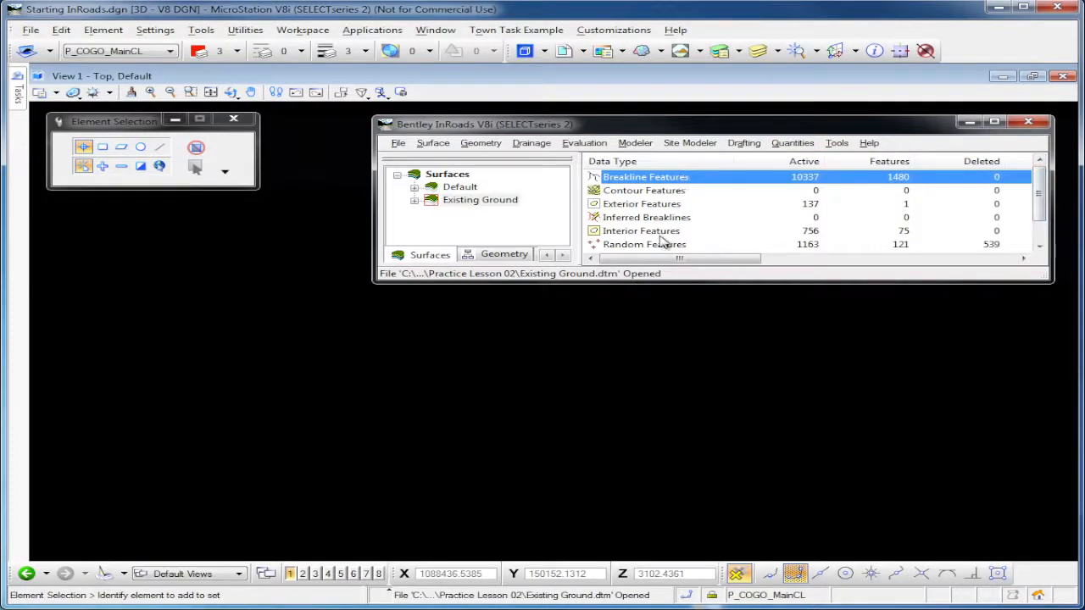
drag(1039, 202, 1037, 225)
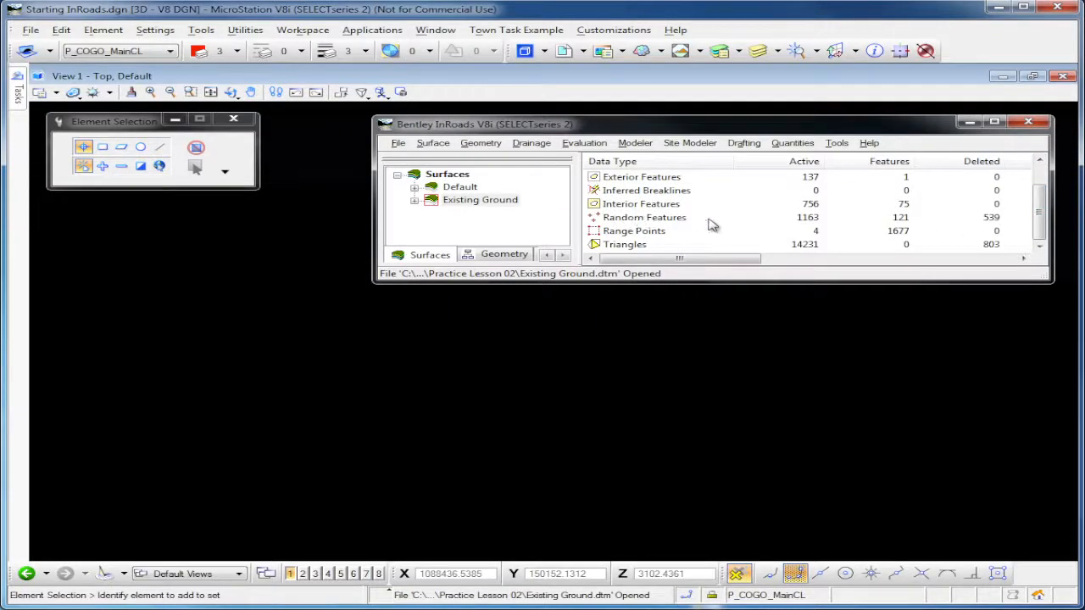
drag(1039, 239, 1039, 177)
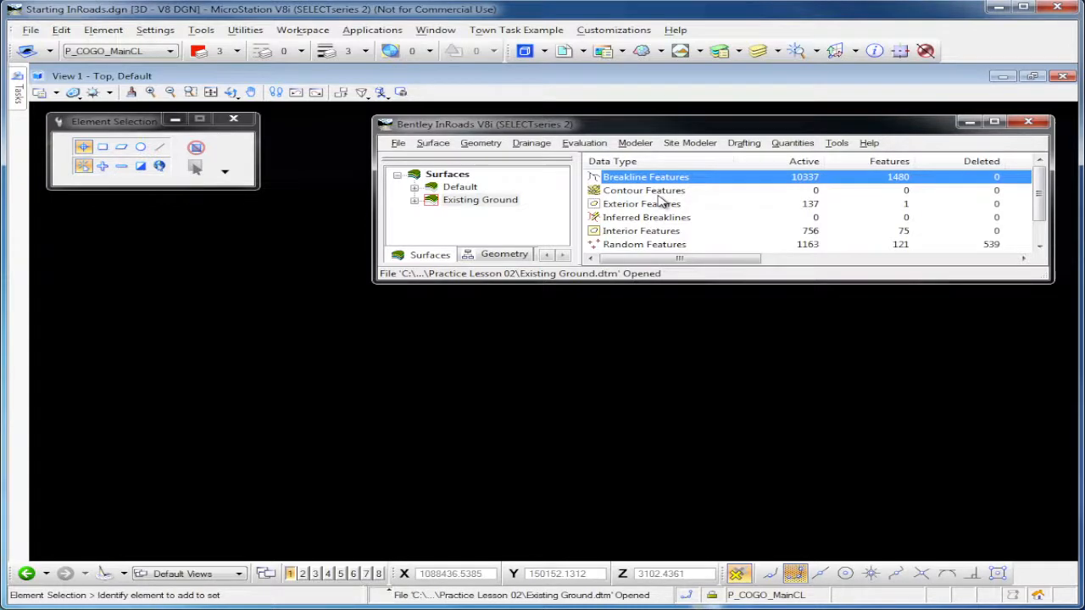
Step: Display the perimeter of the Existing Ground surface in View 1
click(430, 145)
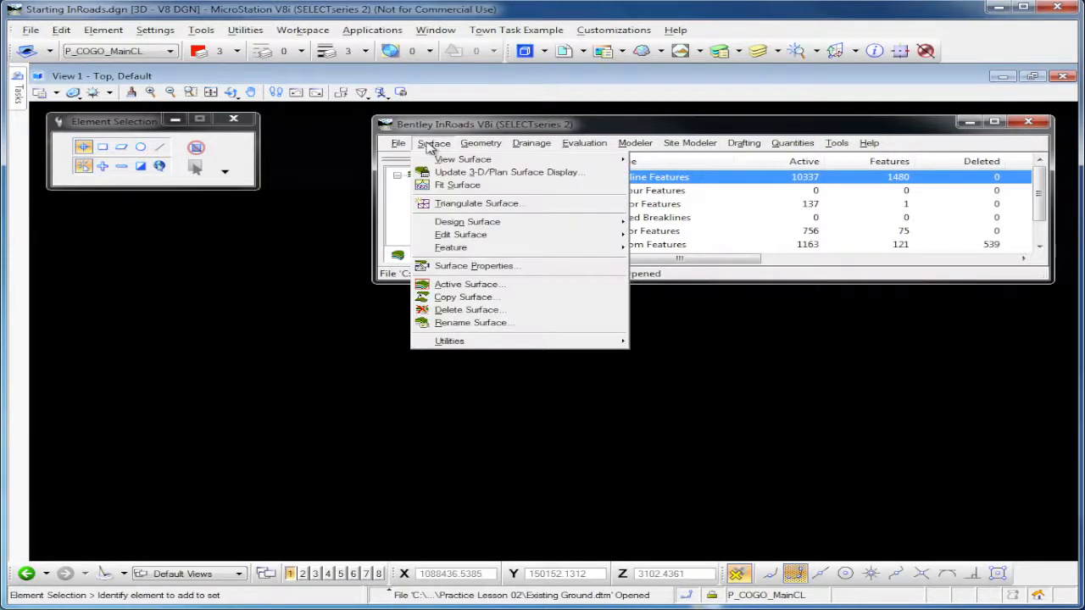
mouse_move(627, 162)
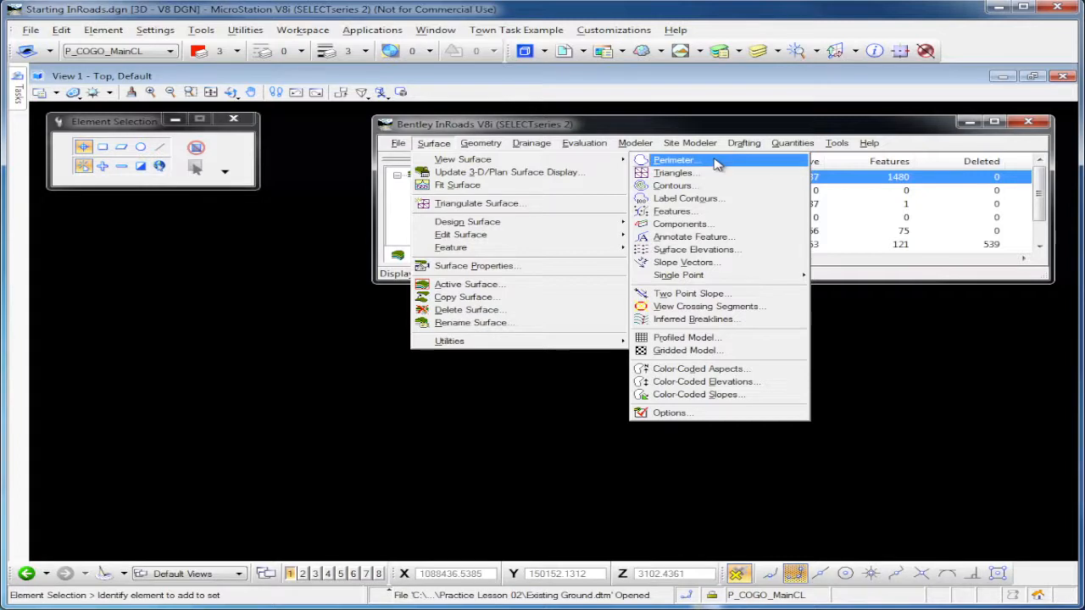
click(678, 160)
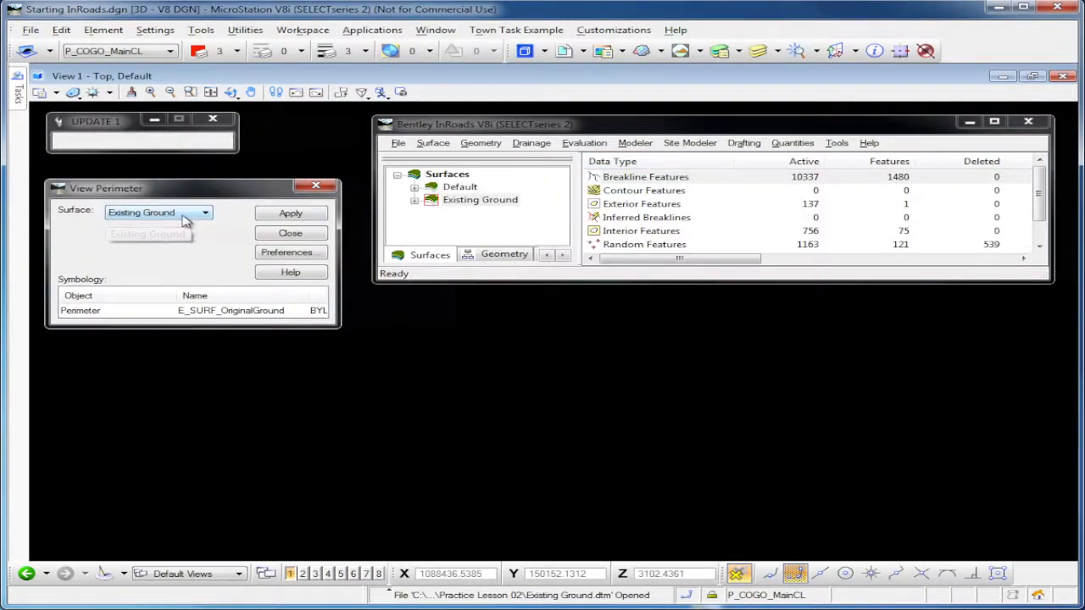
click(291, 214)
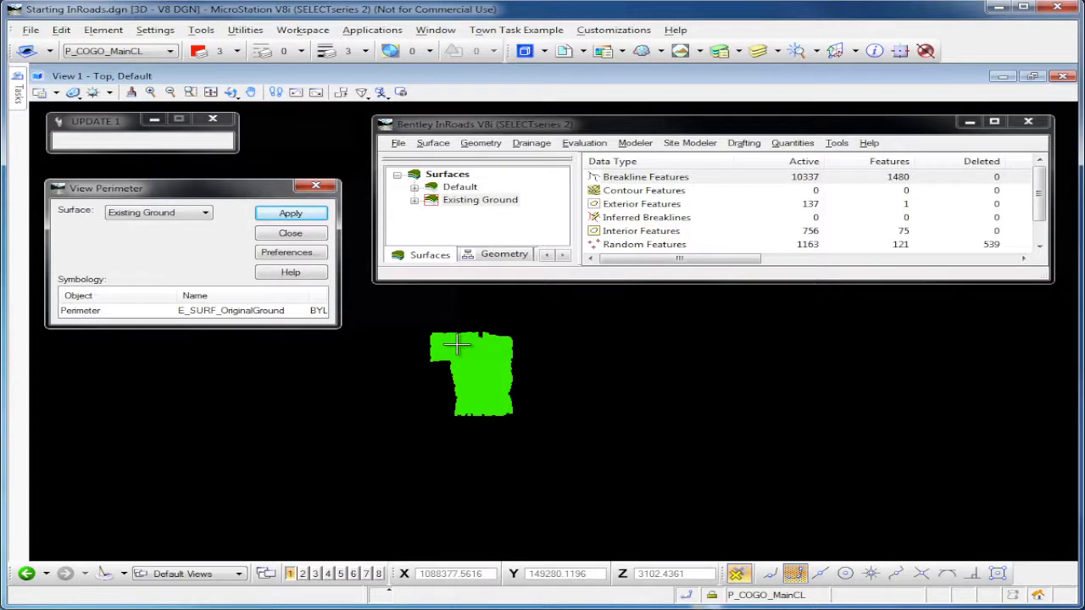
Step: Turn off the Fill view attribute in View 1 so the surface perimeter is drawn as an outline
click(57, 93)
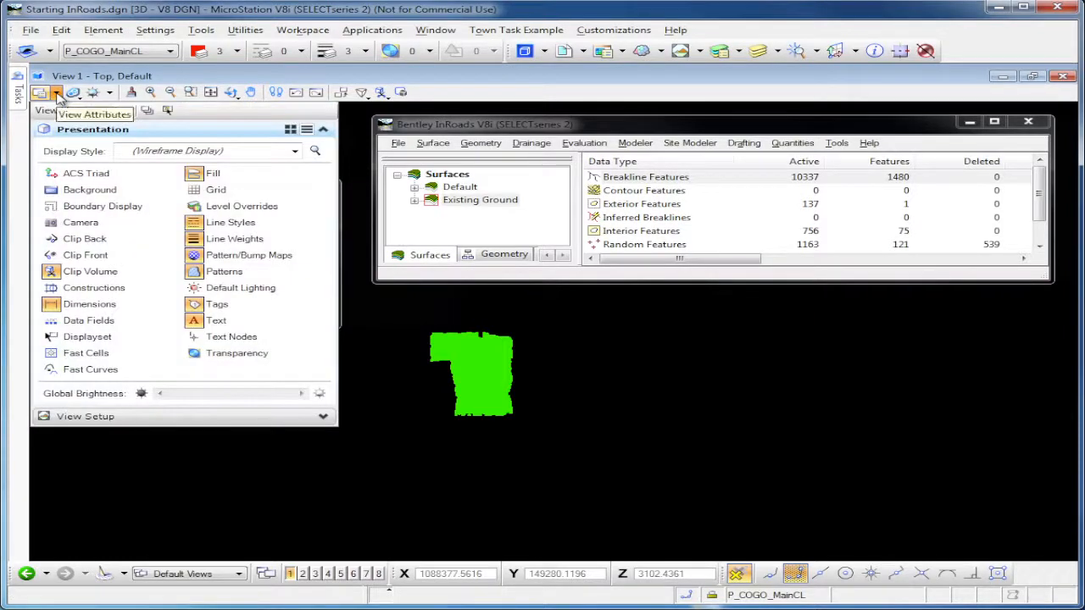
click(256, 178)
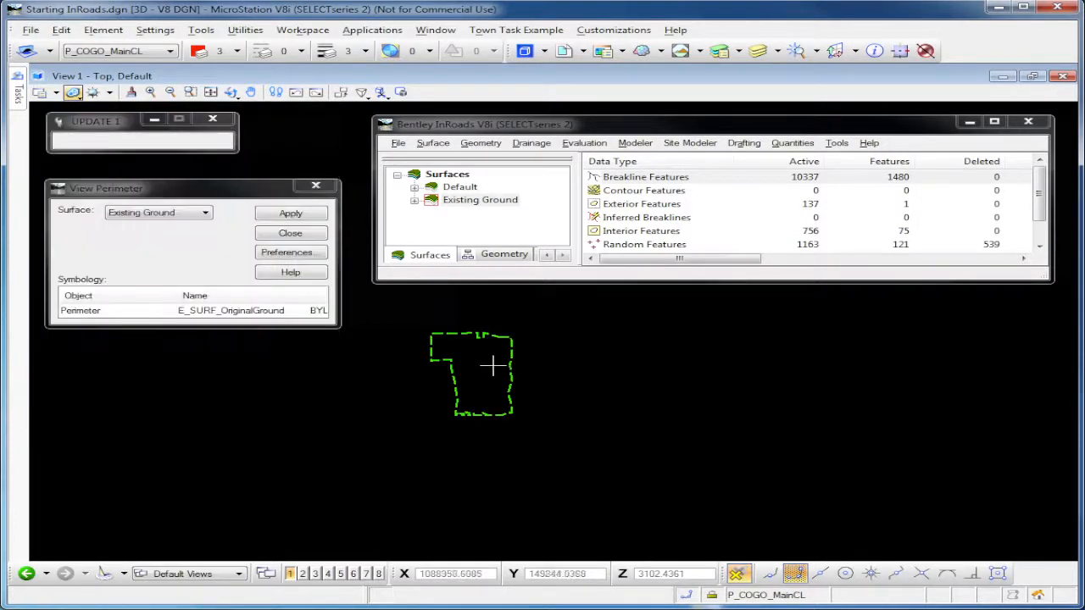
scroll(494, 366, up, 2)
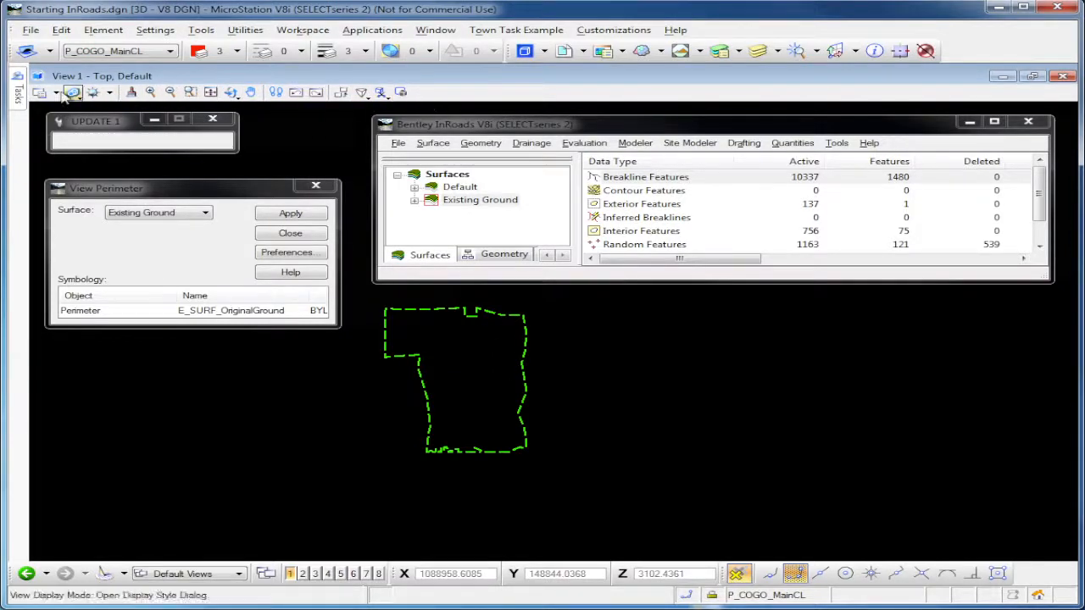
Step: Hide the view toolbox of View 1 and show it again
click(437, 31)
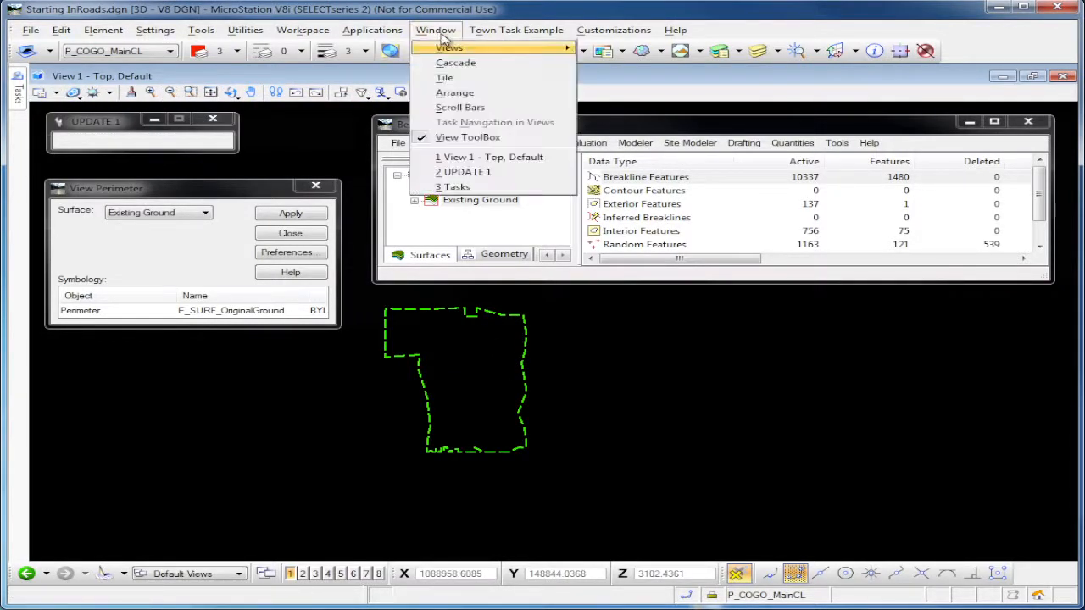
click(467, 138)
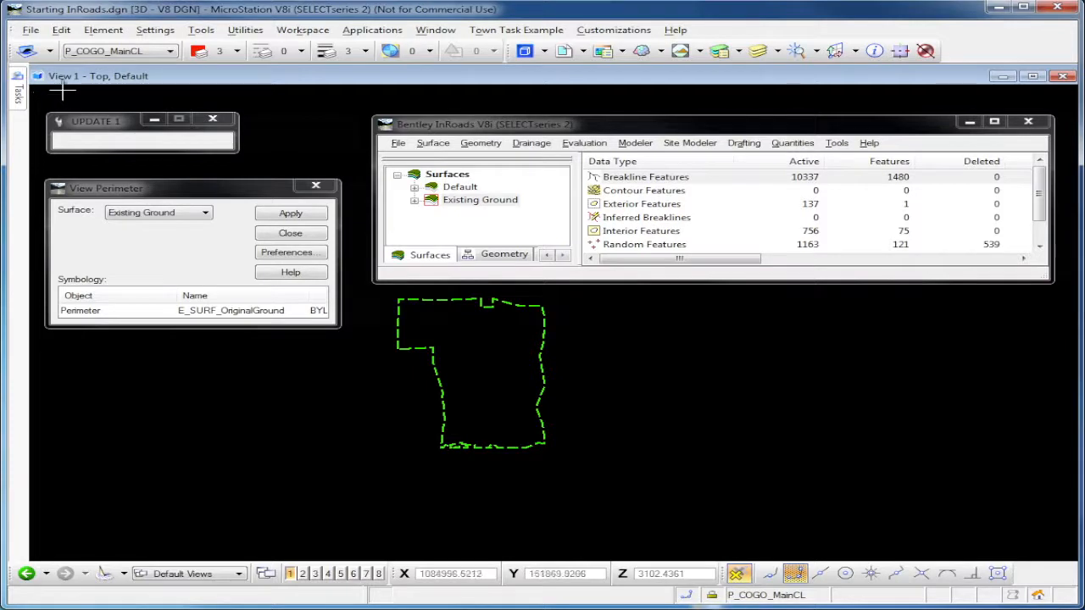
click(436, 31)
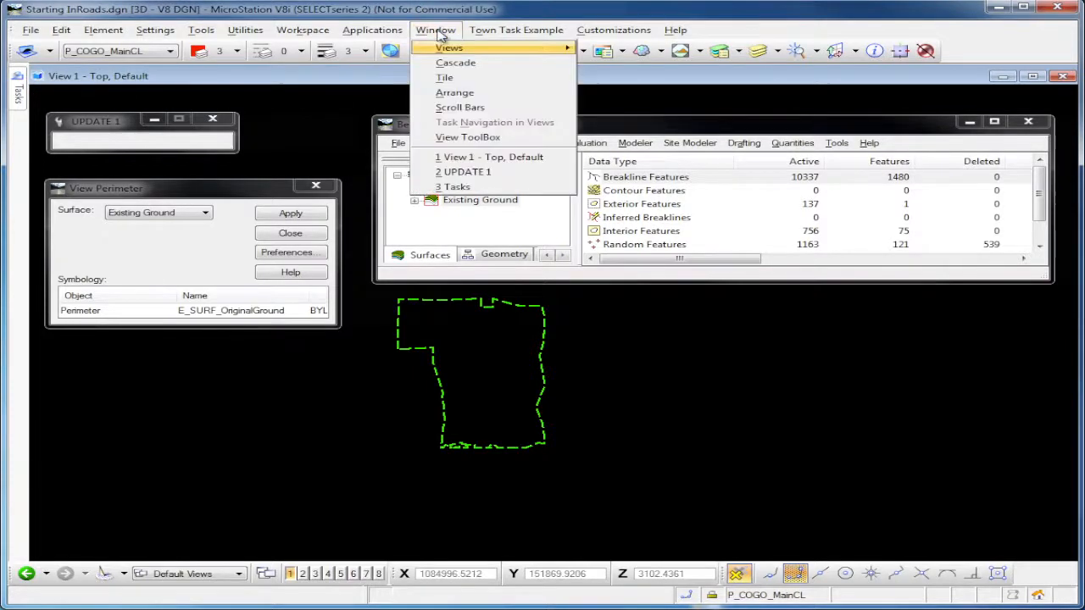
click(440, 140)
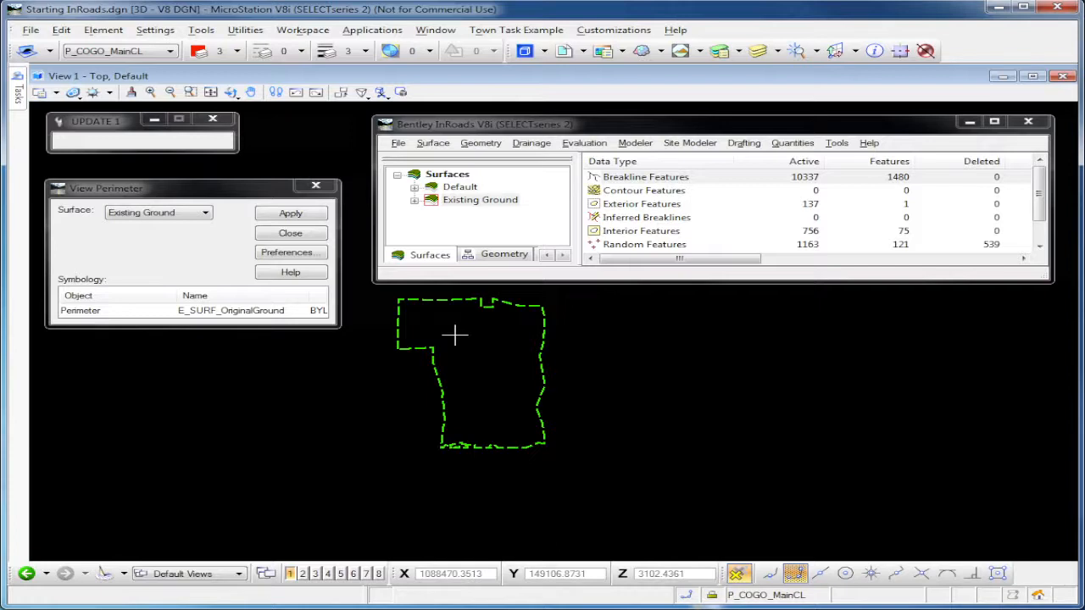
Step: Close the perimeter settings and display the Existing Ground contours at an interval of 2.00 with 4 minors per major
click(289, 233)
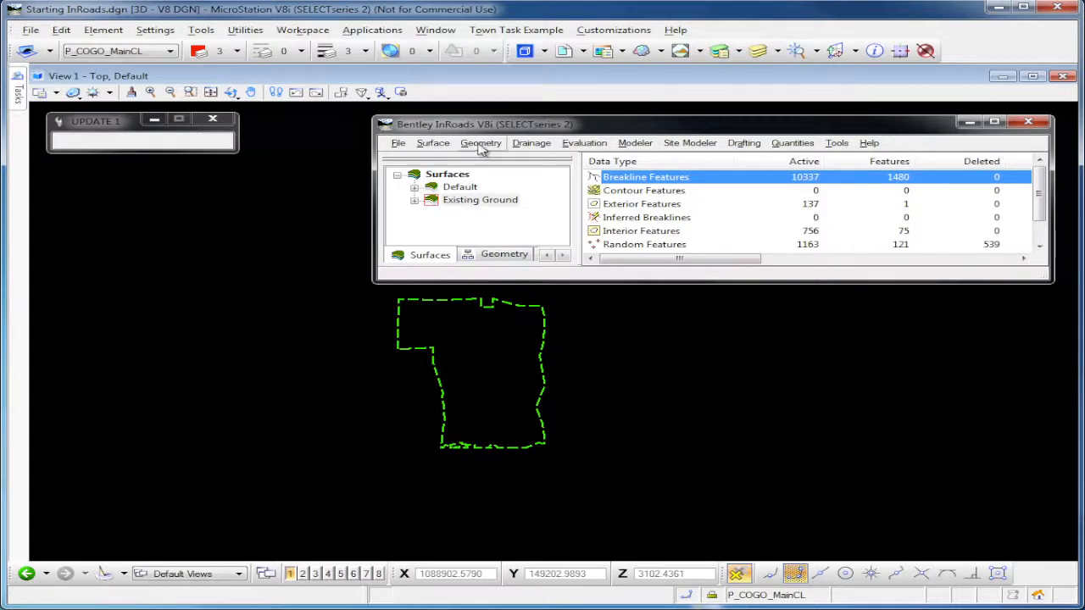
click(447, 145)
mouse_move(454, 161)
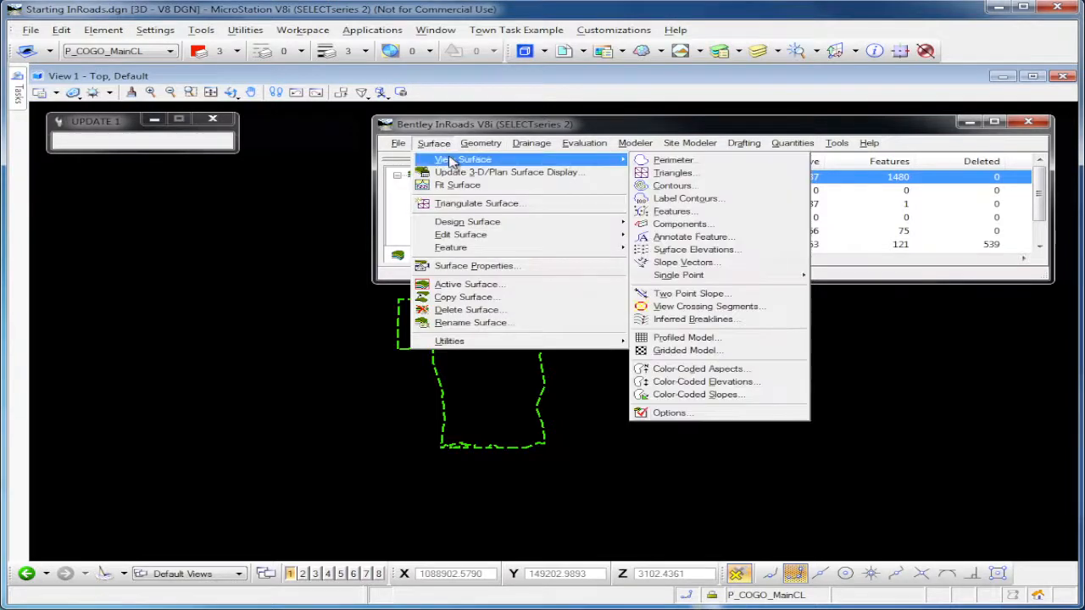
click(672, 186)
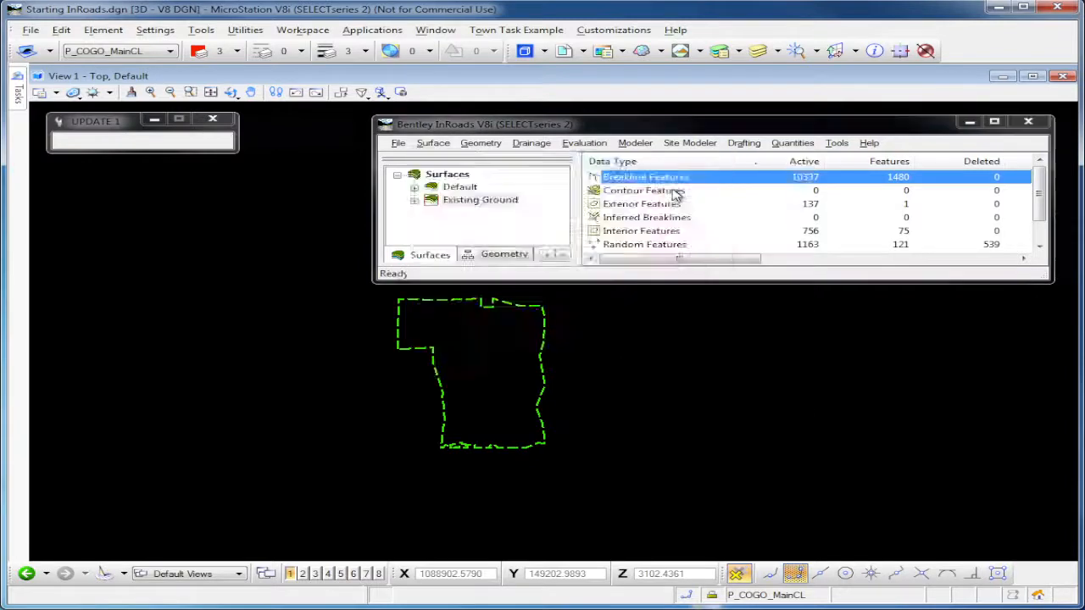
drag(597, 167, 240, 200)
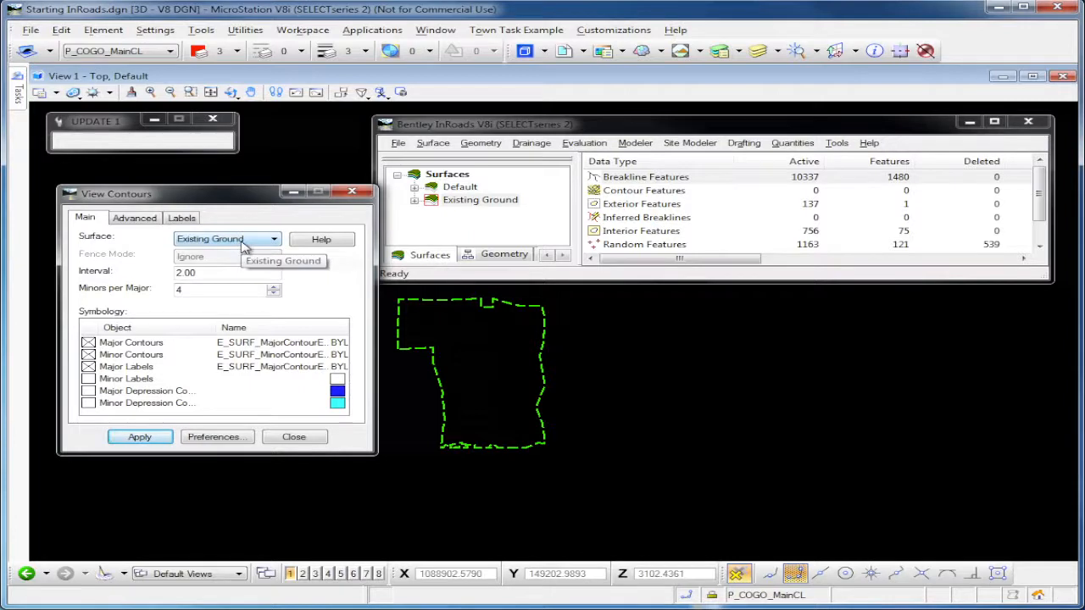
click(243, 243)
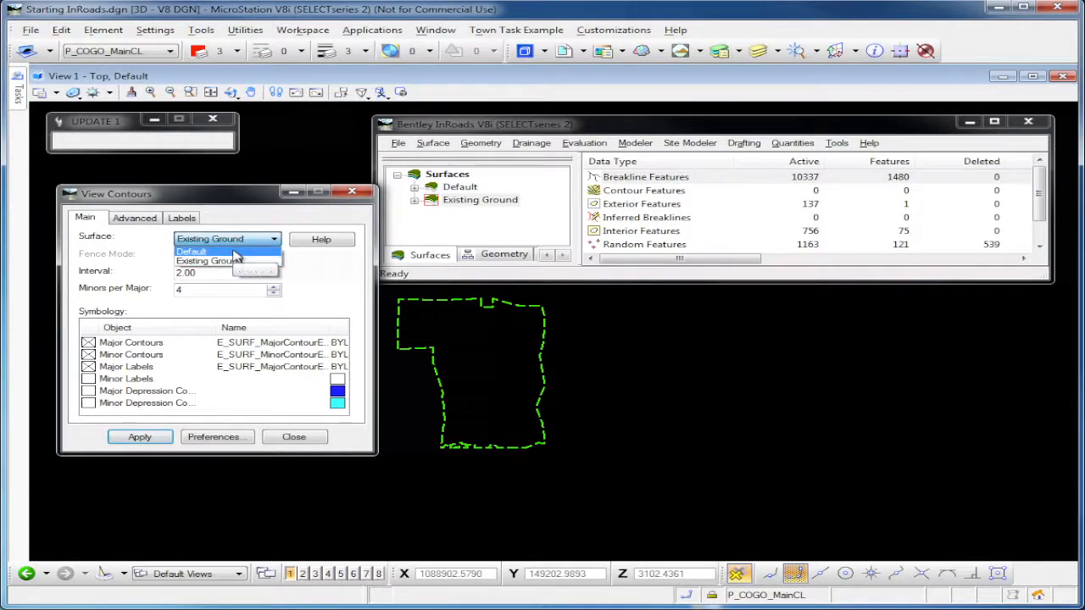
click(250, 261)
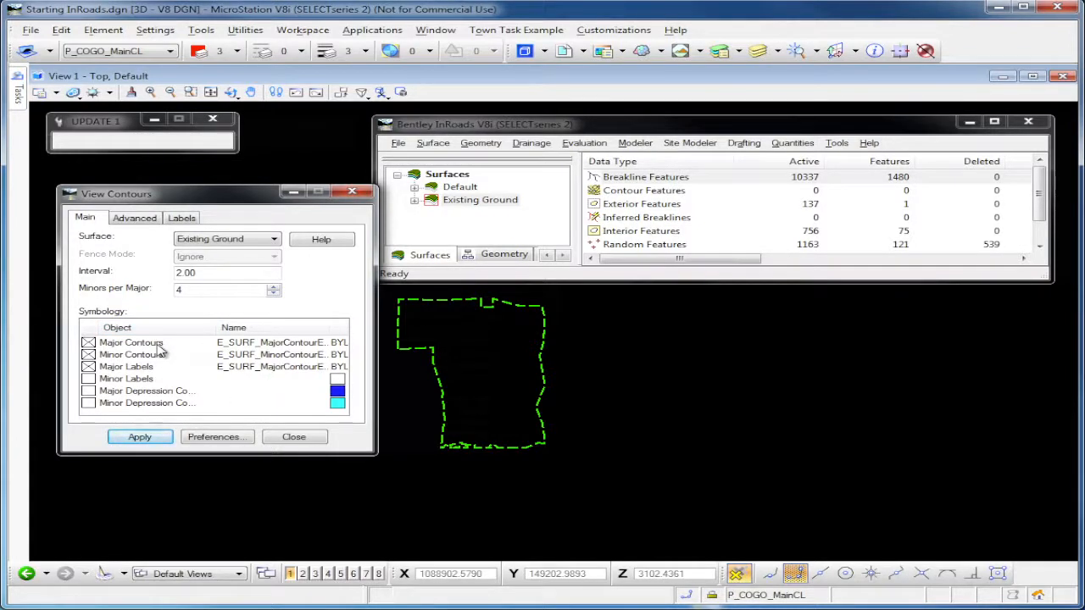
click(159, 441)
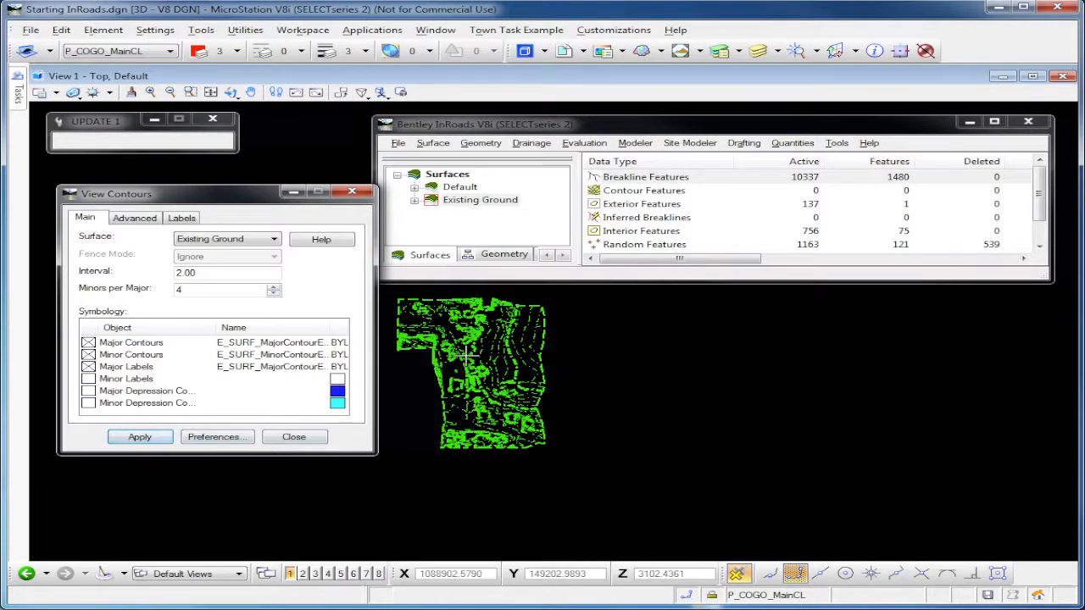
Step: Redraw the Existing Ground contours with the interval set to 5.00
scroll(466, 356, up, 3)
scroll(496, 349, down, 2)
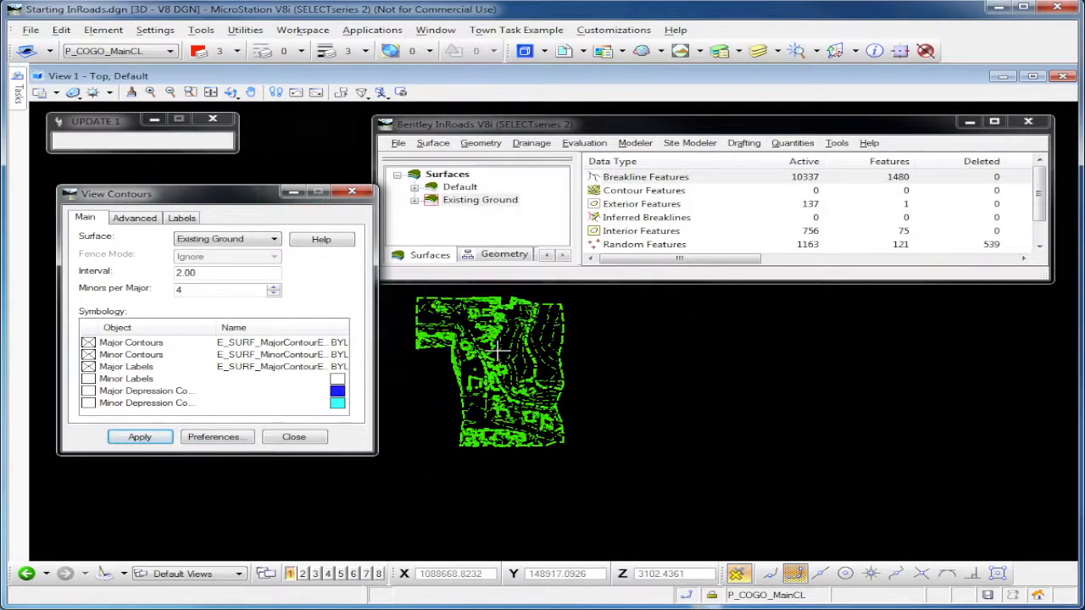
scroll(497, 350, up, 4)
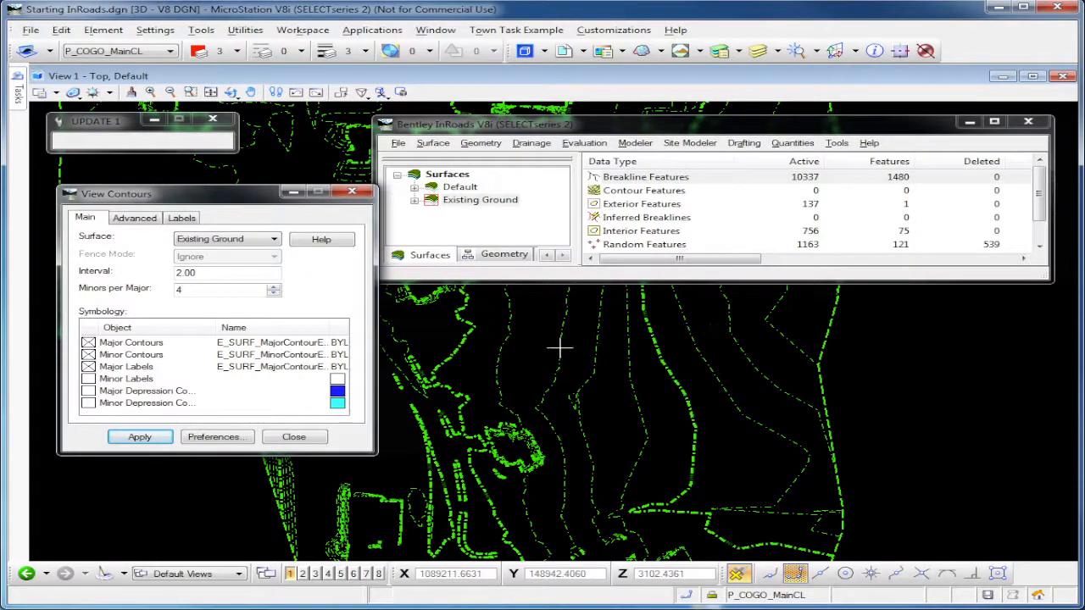
scroll(585, 339, down, 2)
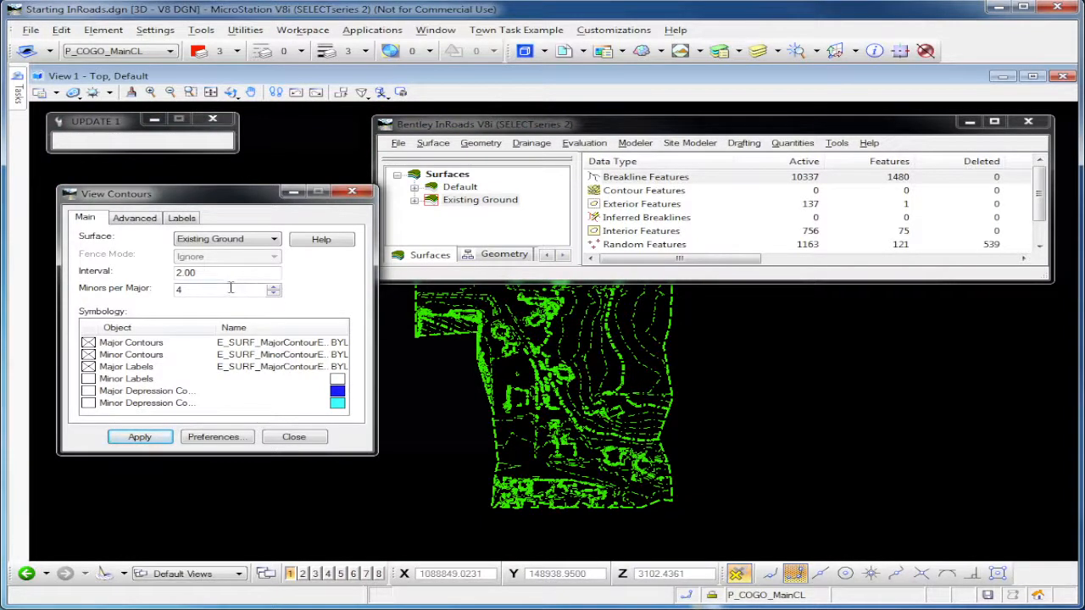
click(181, 272)
drag(181, 272, 175, 273)
text(5)
click(143, 438)
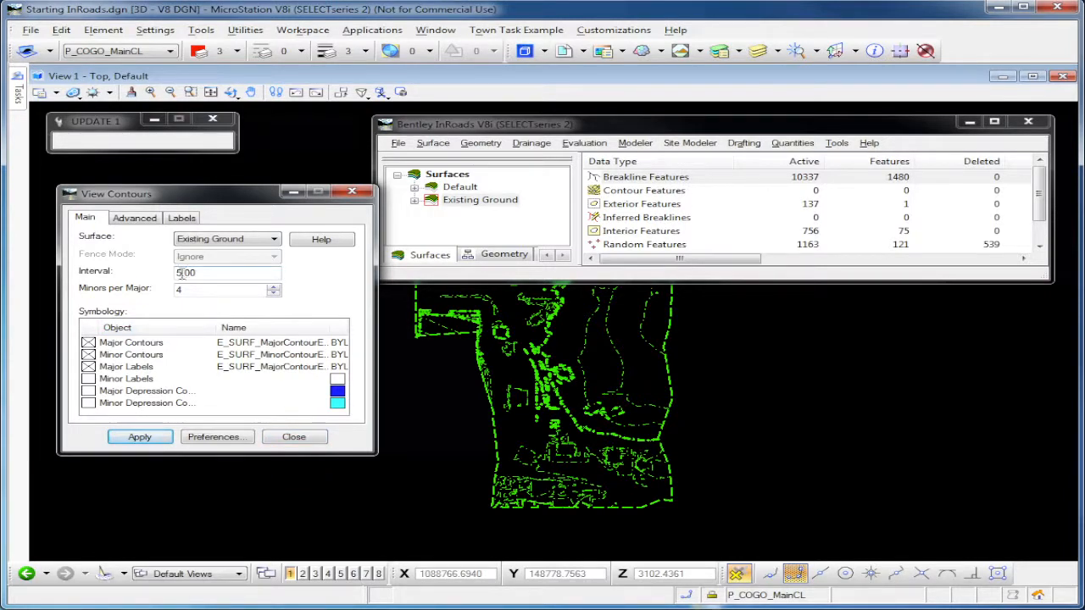
Step: Set the contours to 2 minors per major and an interval of 2.00, redraw them and close the contour settings
click(273, 293)
click(273, 293)
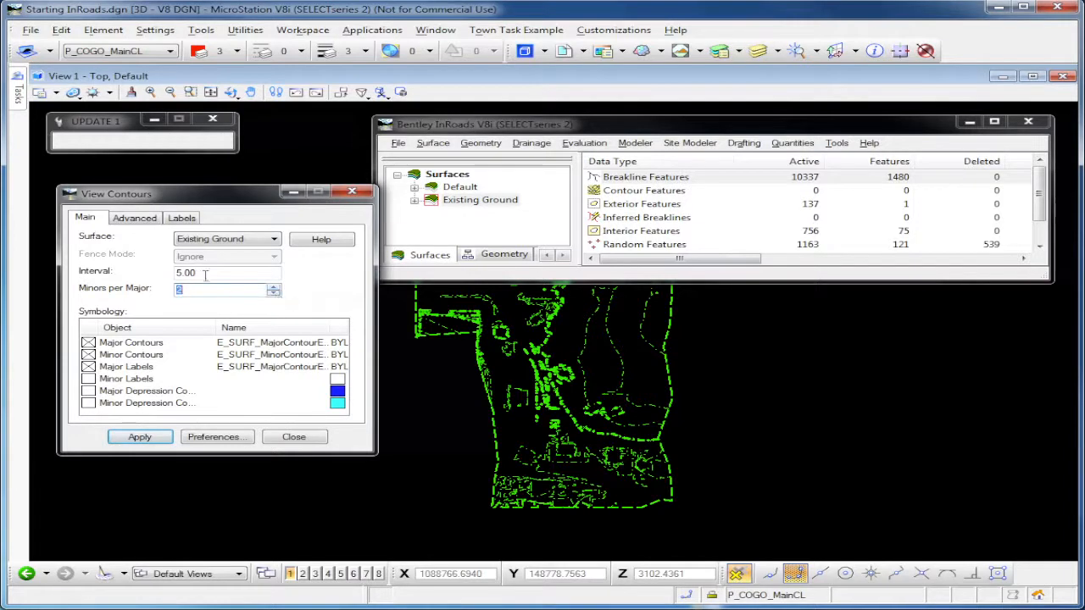
drag(182, 273, 162, 278)
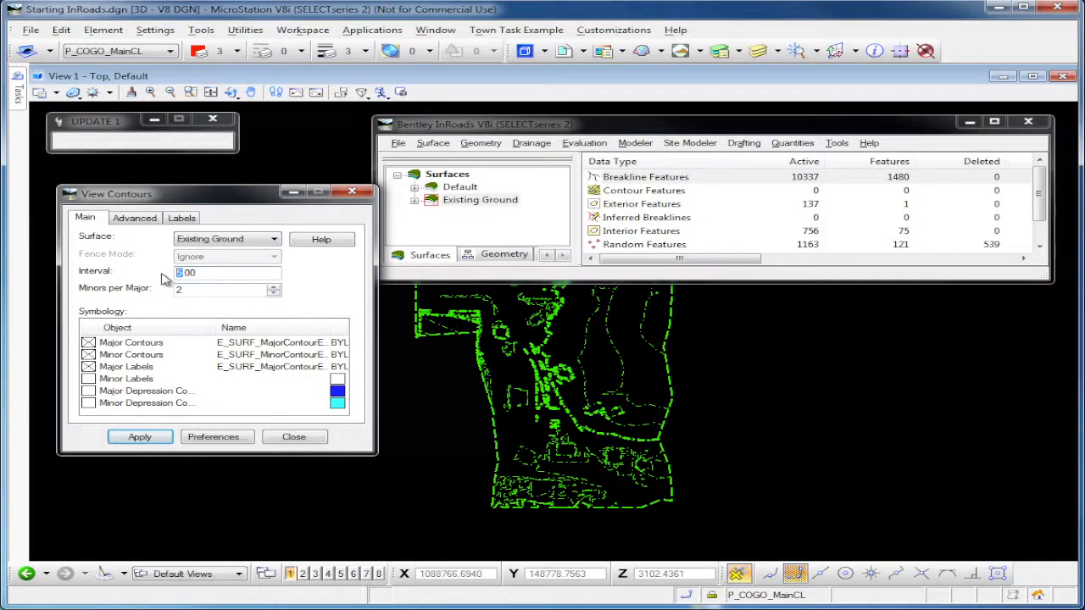
text(2)
click(141, 437)
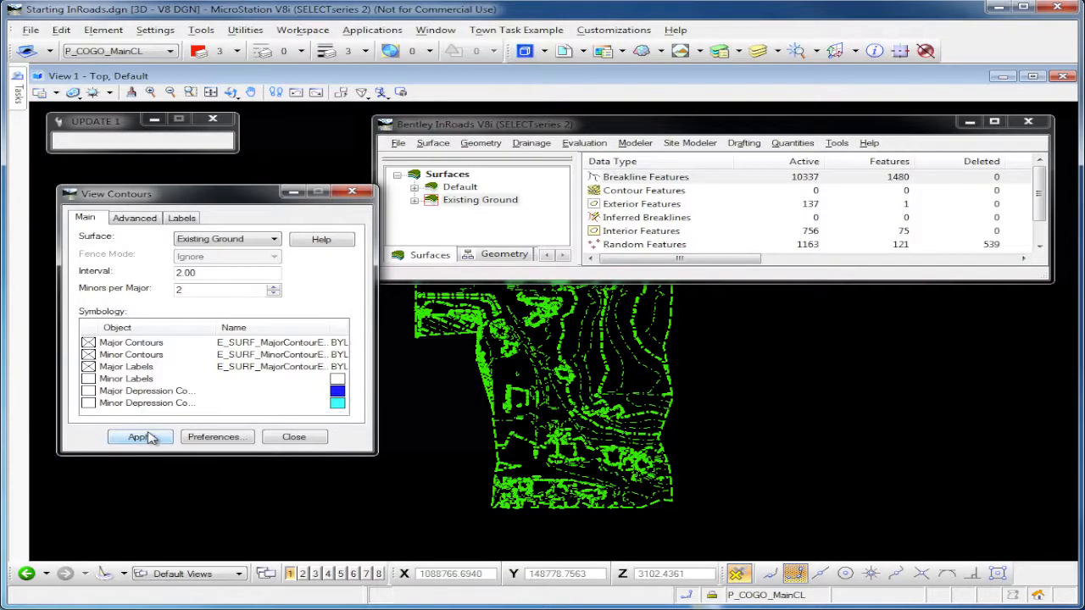
click(294, 438)
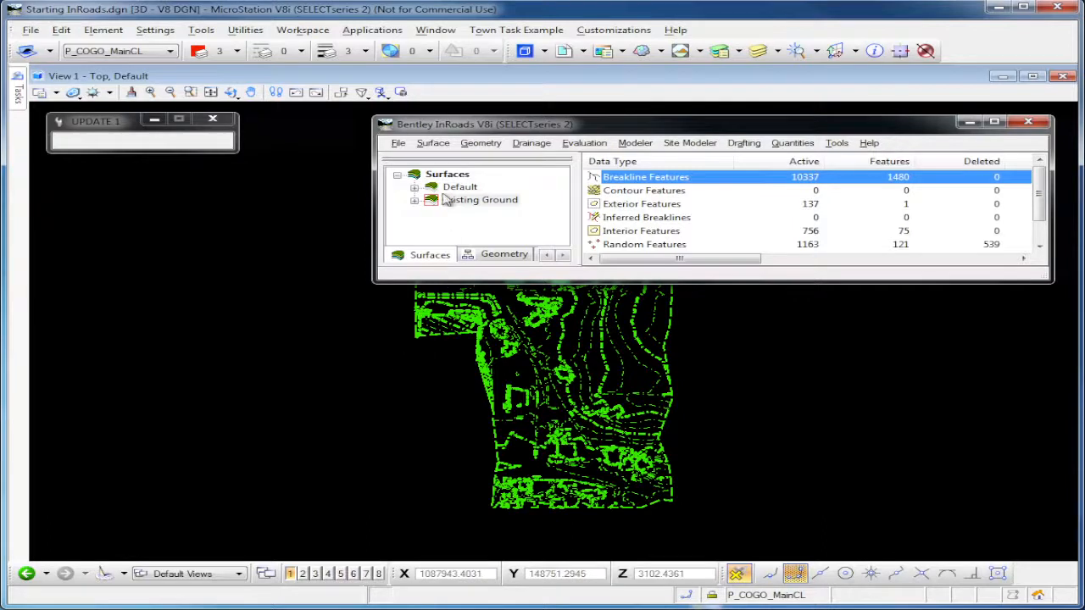
Step: Display the triangles of the Existing Ground surface in the view and close the triangle settings
click(433, 144)
mouse_move(449, 161)
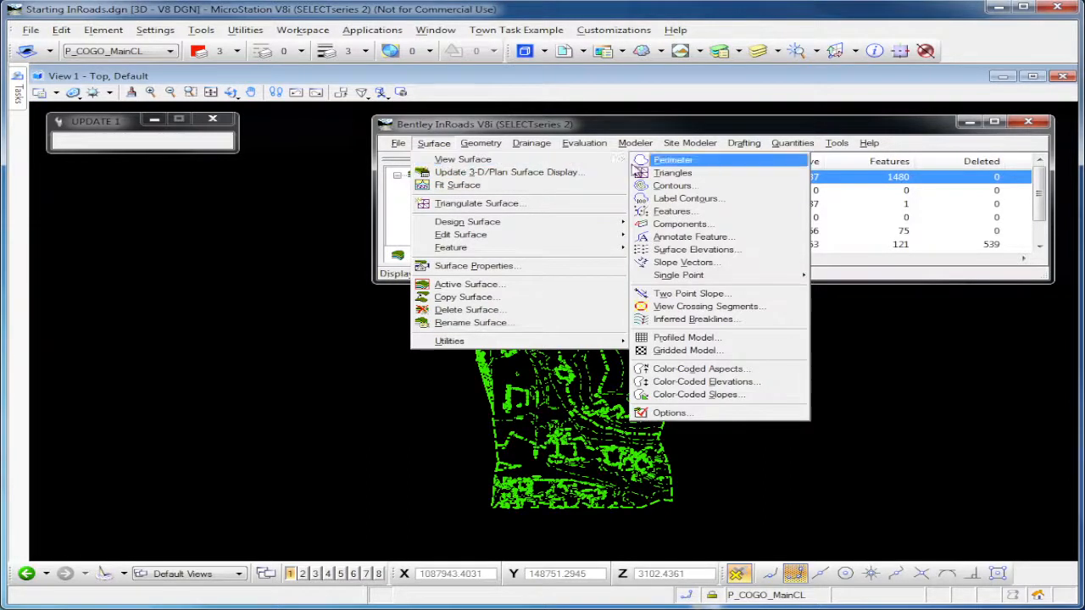
click(1040, 200)
drag(1040, 209, 1041, 234)
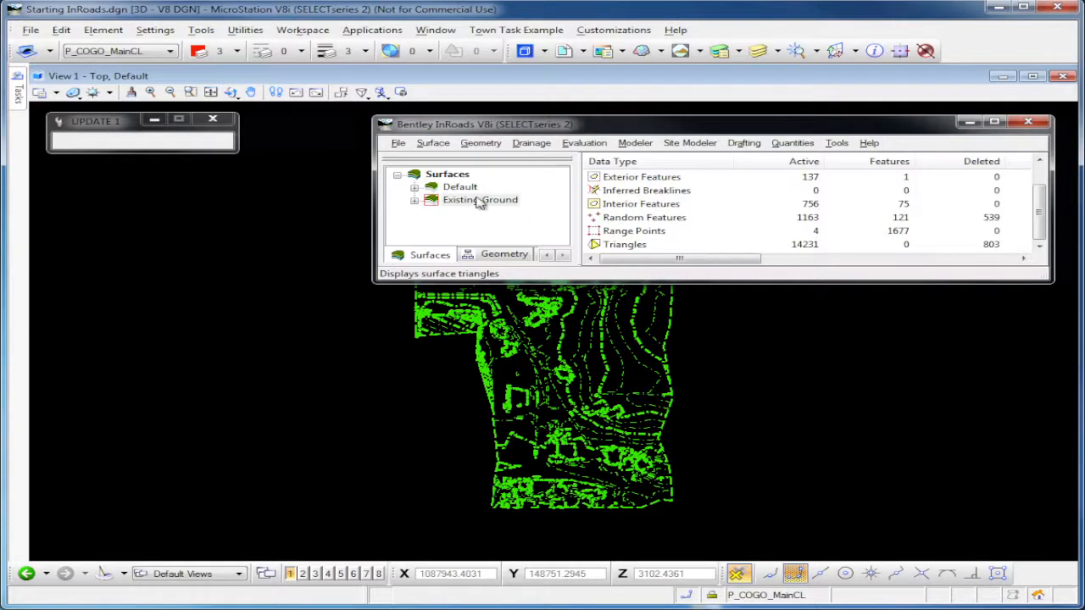
click(433, 143)
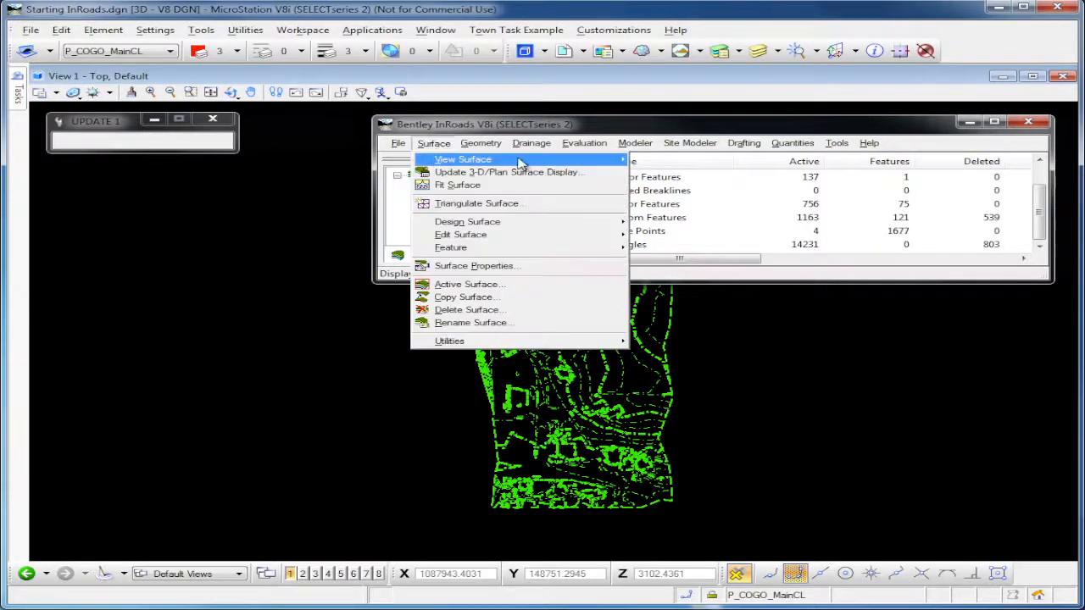
mouse_move(515, 161)
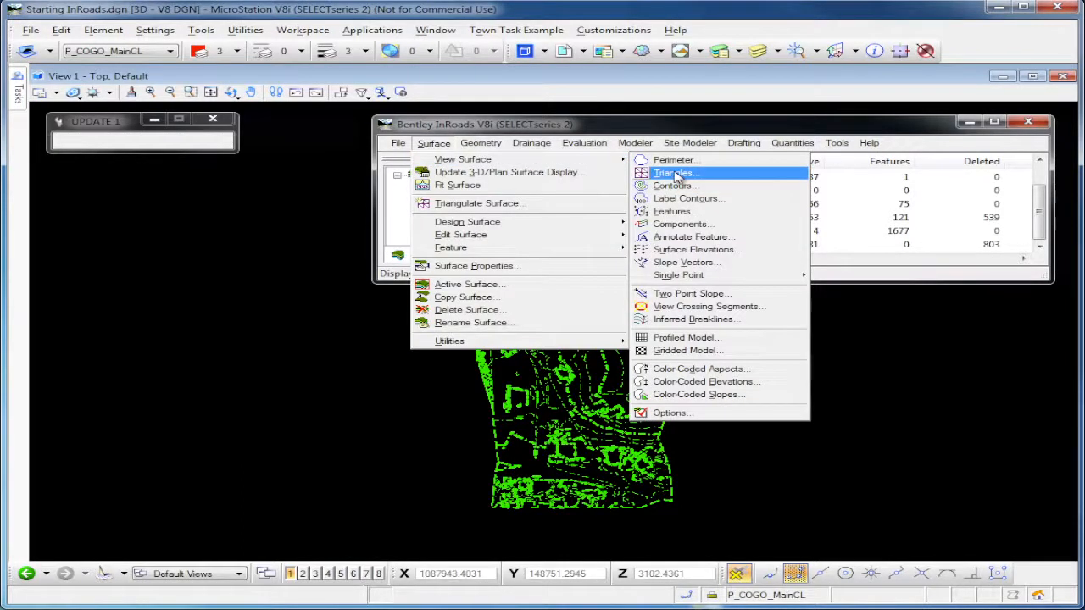
click(677, 175)
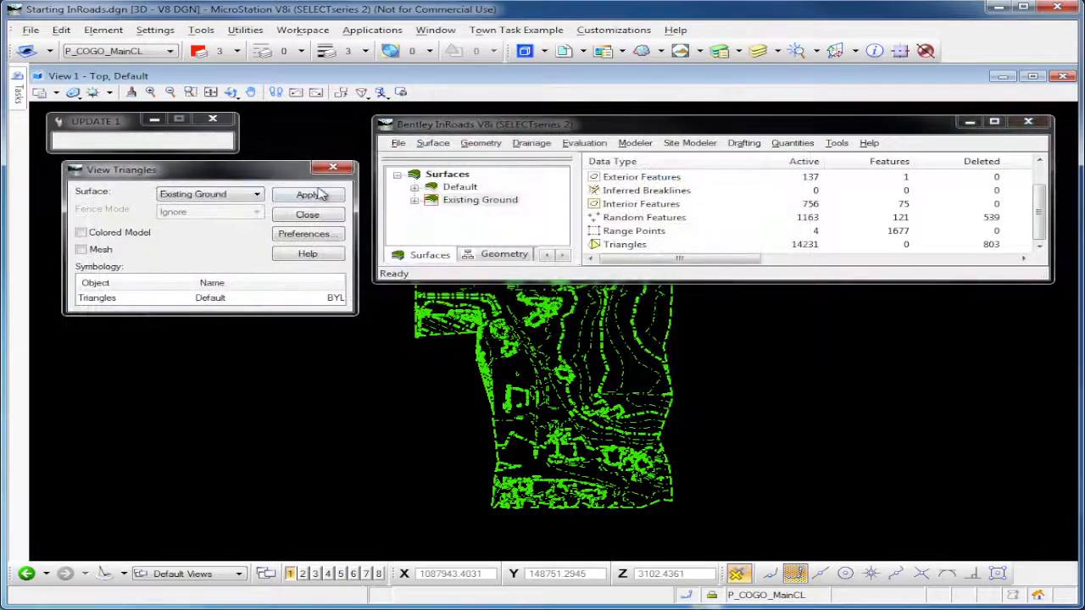
click(318, 198)
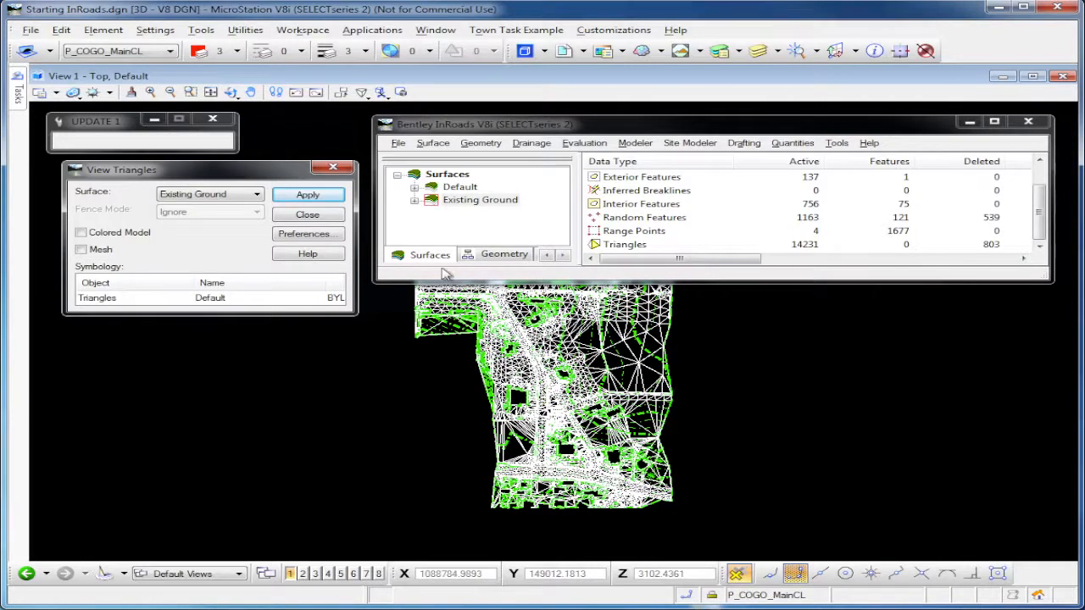
click(327, 221)
Step: Turn off the contours and perimeter in the Existing Ground plan surface display, leaving only the triangles, and close the display settings
click(431, 144)
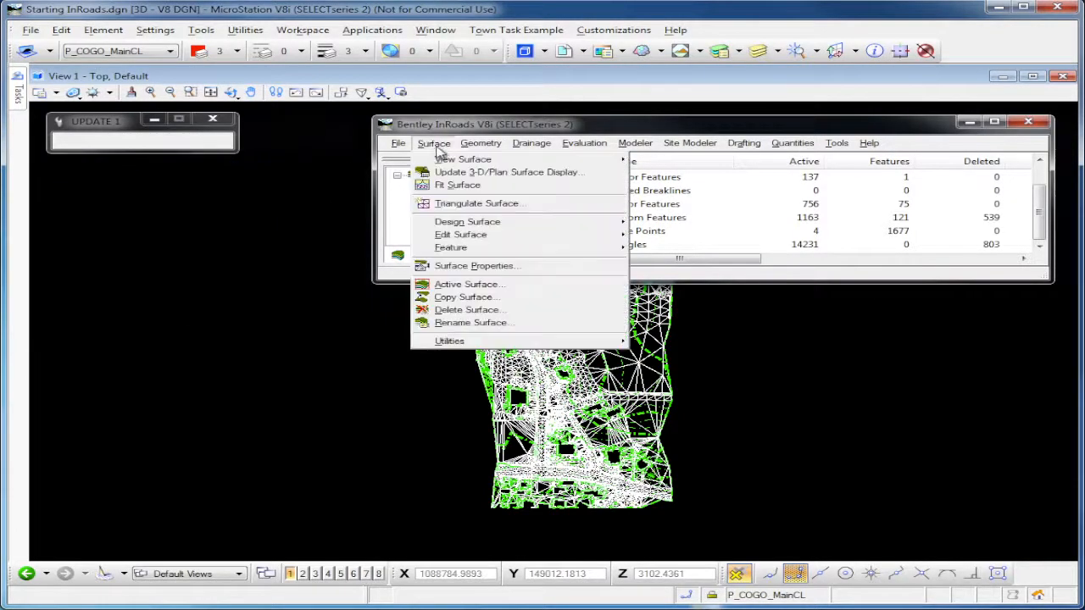
click(483, 174)
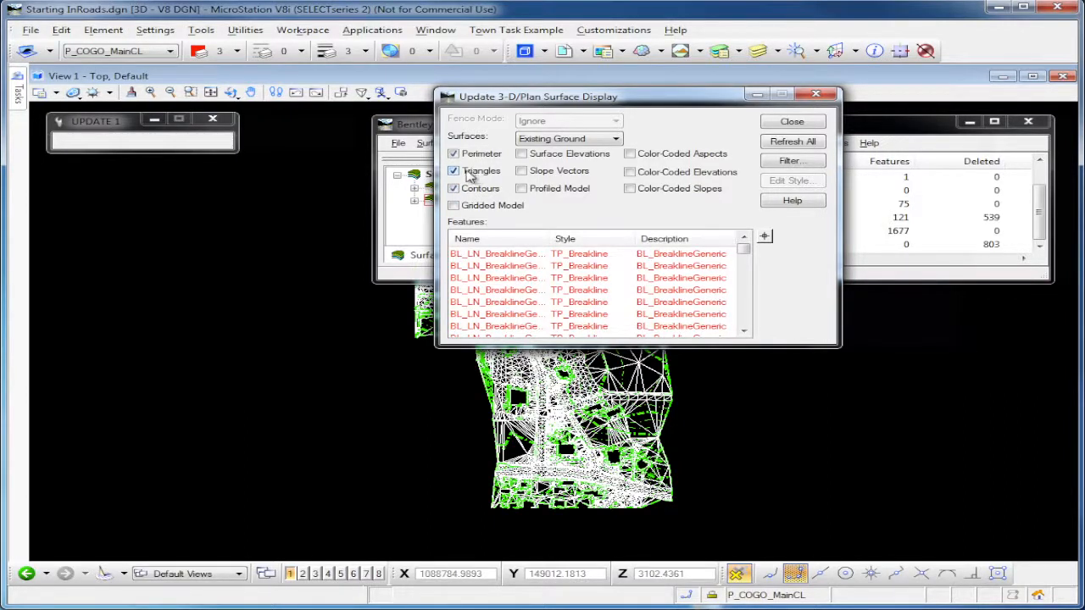
click(453, 188)
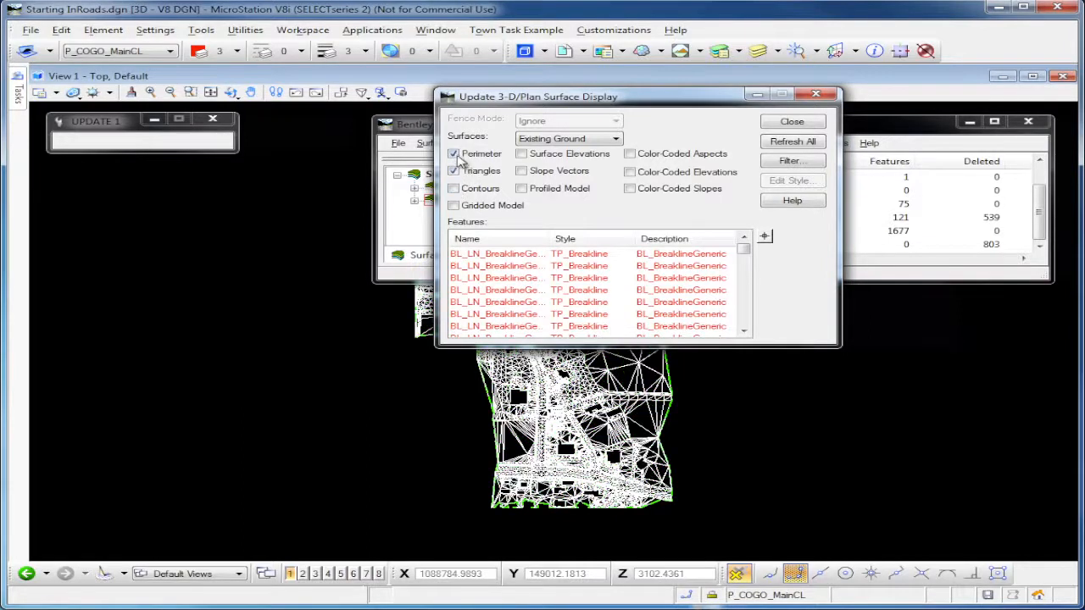
click(453, 154)
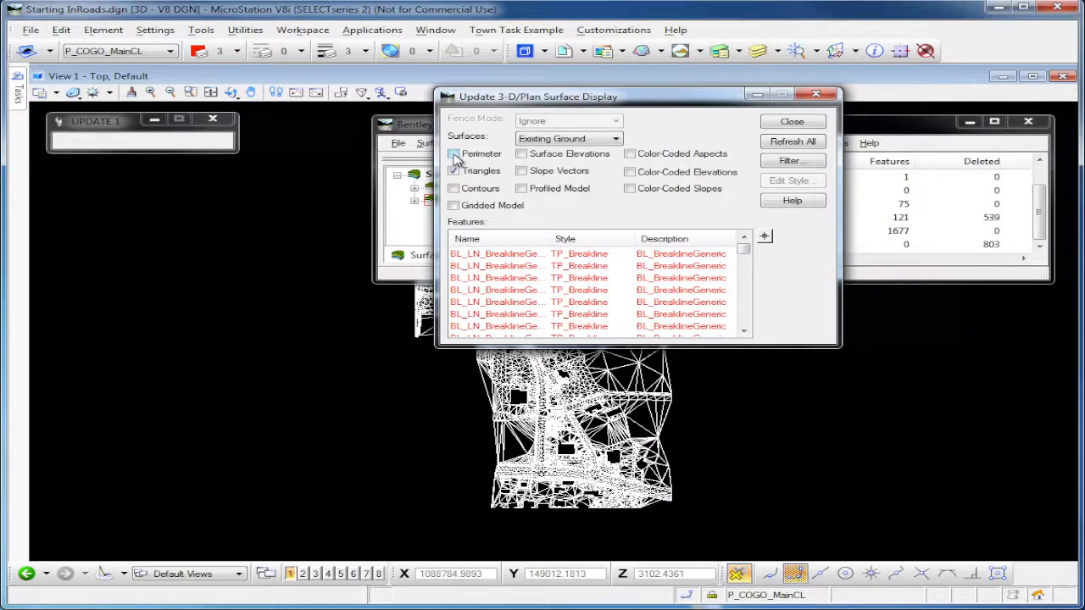
click(791, 123)
Step: Examine the Existing Ground triangles up close, edge-on and from an oblique 3D angle
scroll(708, 424, up, 4)
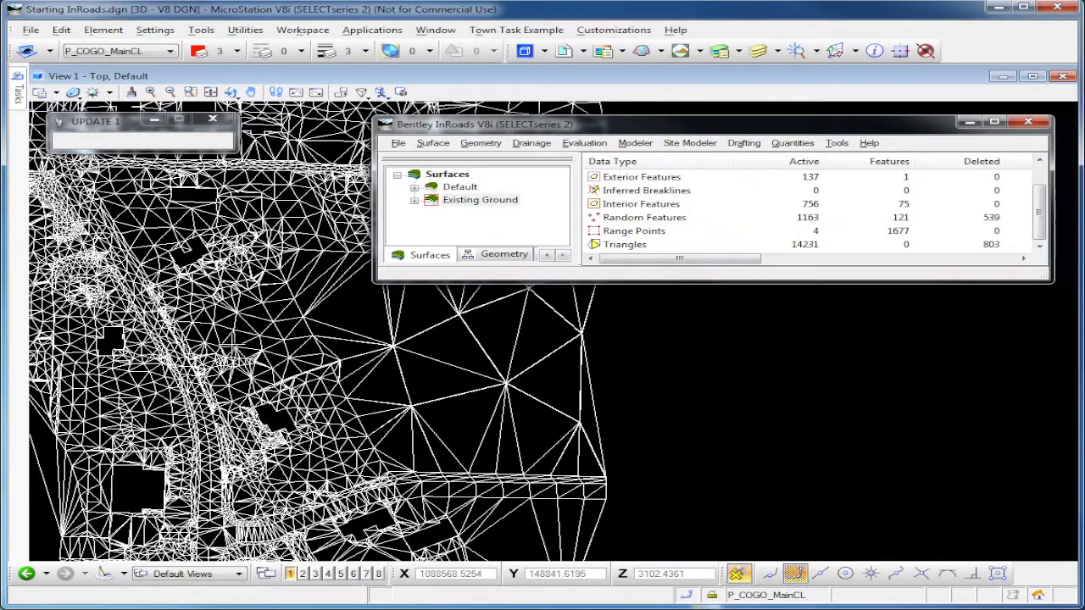
scroll(246, 339, down, 2)
scroll(250, 334, down, 2)
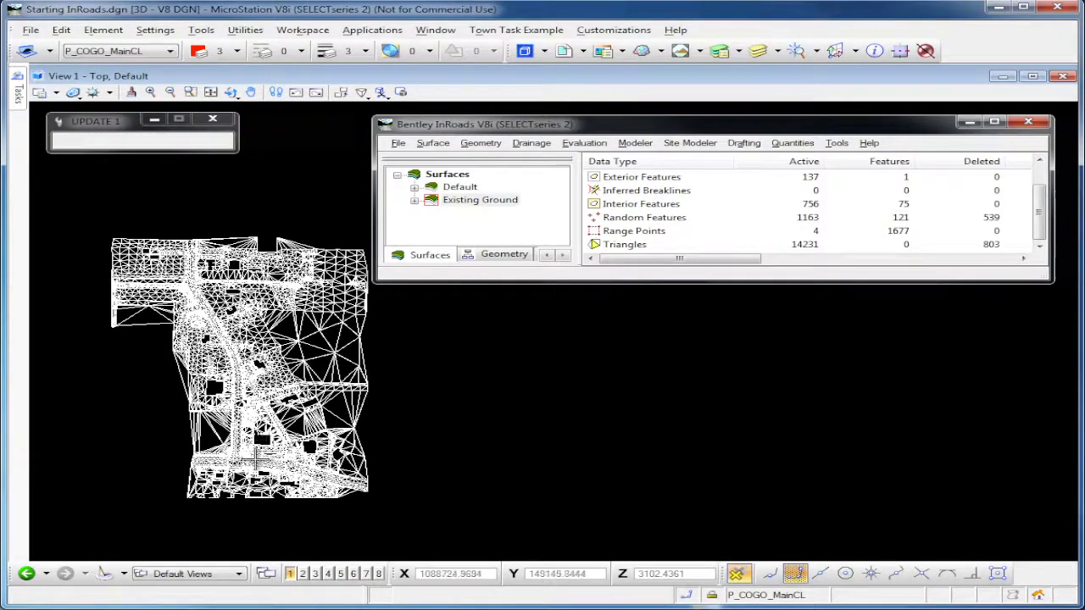
mouse_move(255, 469)
shift+middle_down()
mouse_move(298, 279)
mouse_move(322, 245)
shift+middle_up()
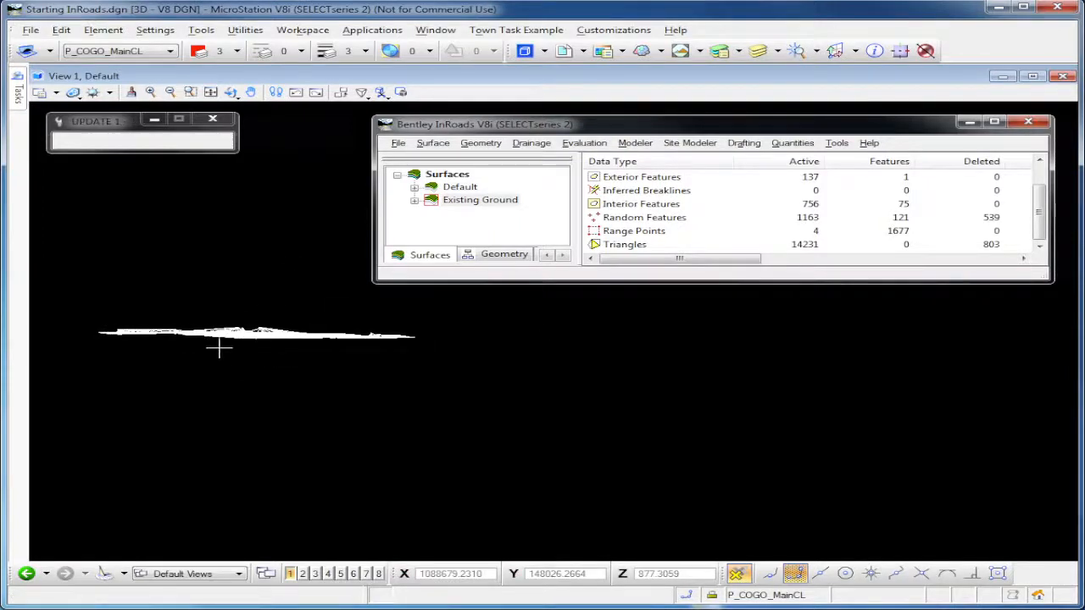
shift+middle_drag(219, 348, 360, 348)
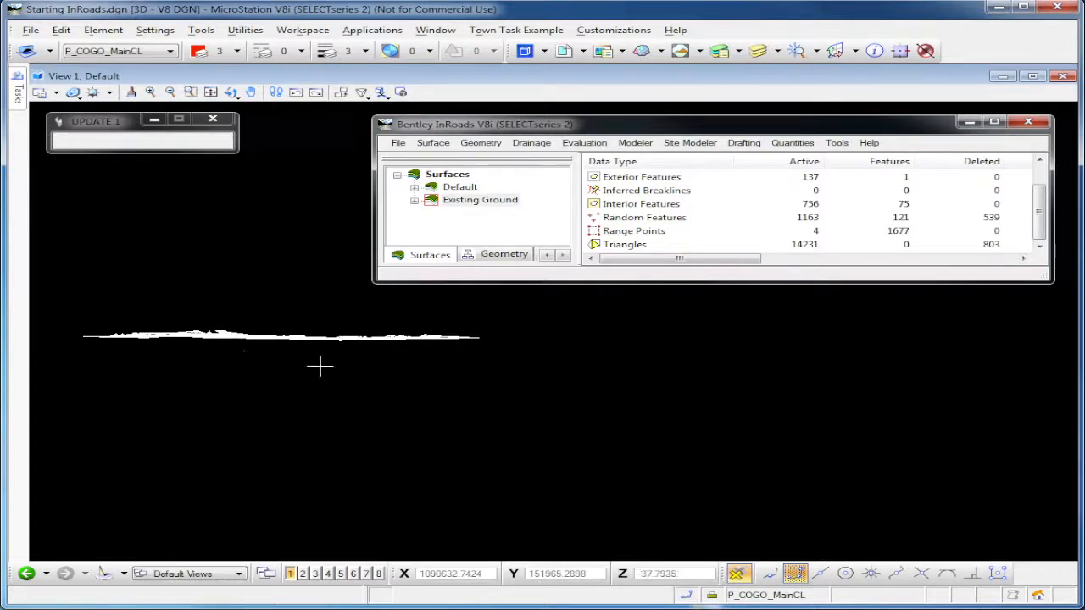
shift+middle_drag(305, 331, 208, 431)
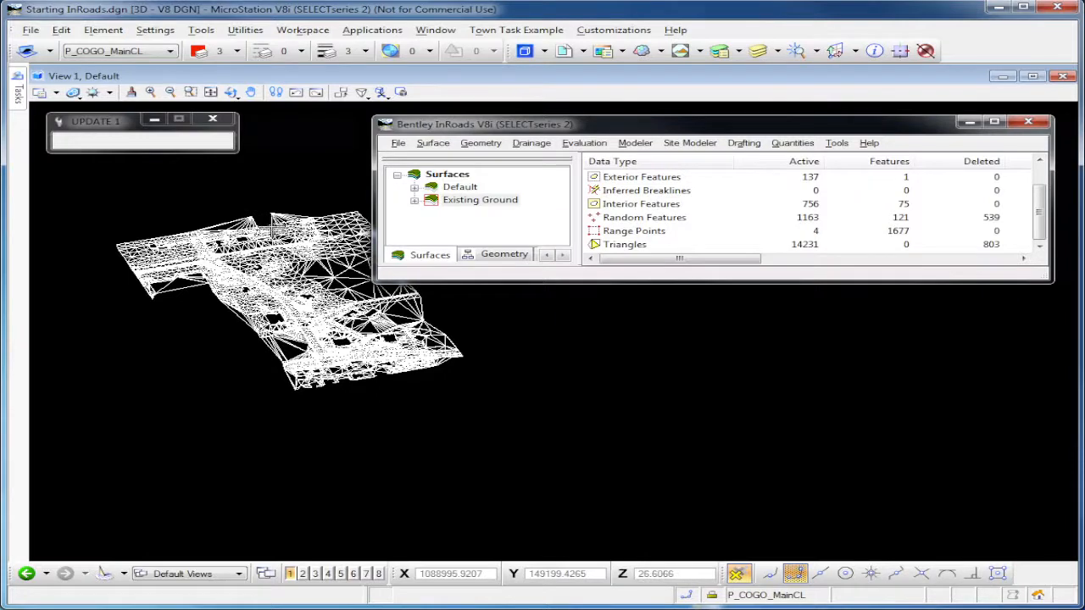
Step: Rotate View 1 back to the Top orientation
click(231, 92)
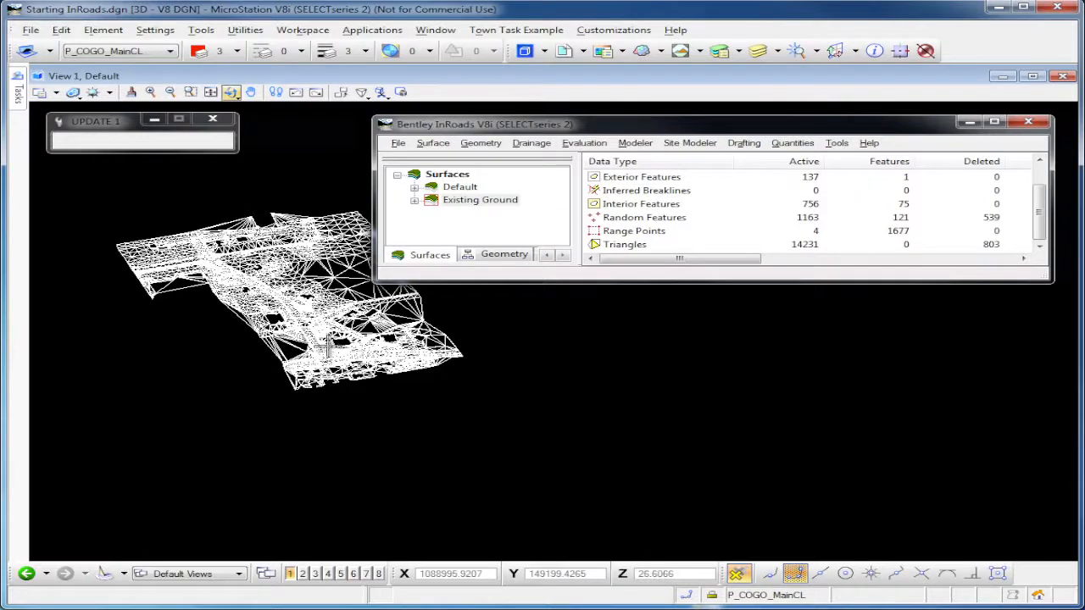
click(231, 93)
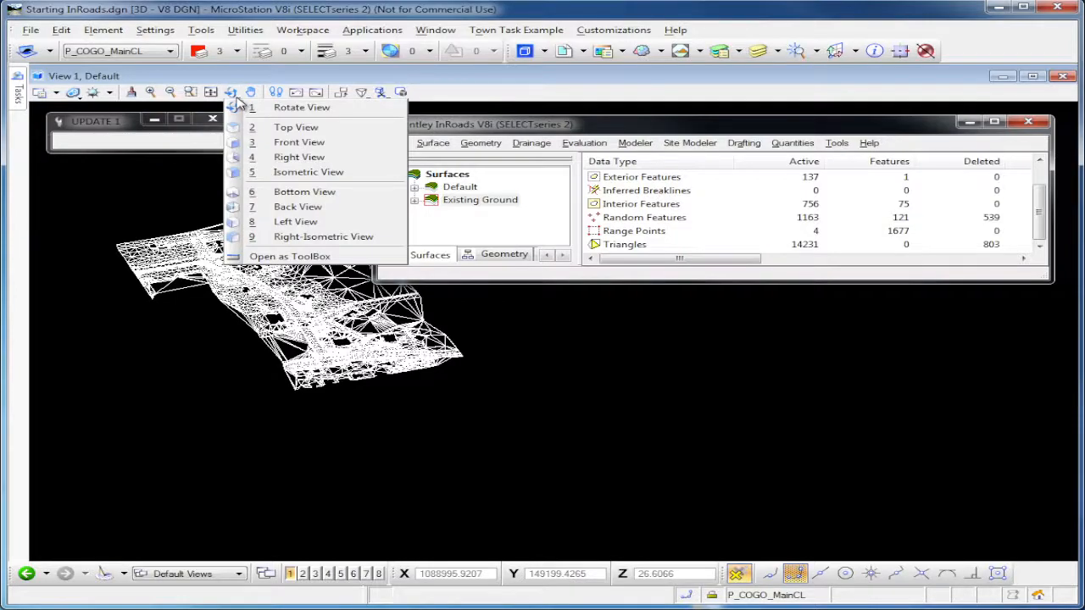
click(301, 128)
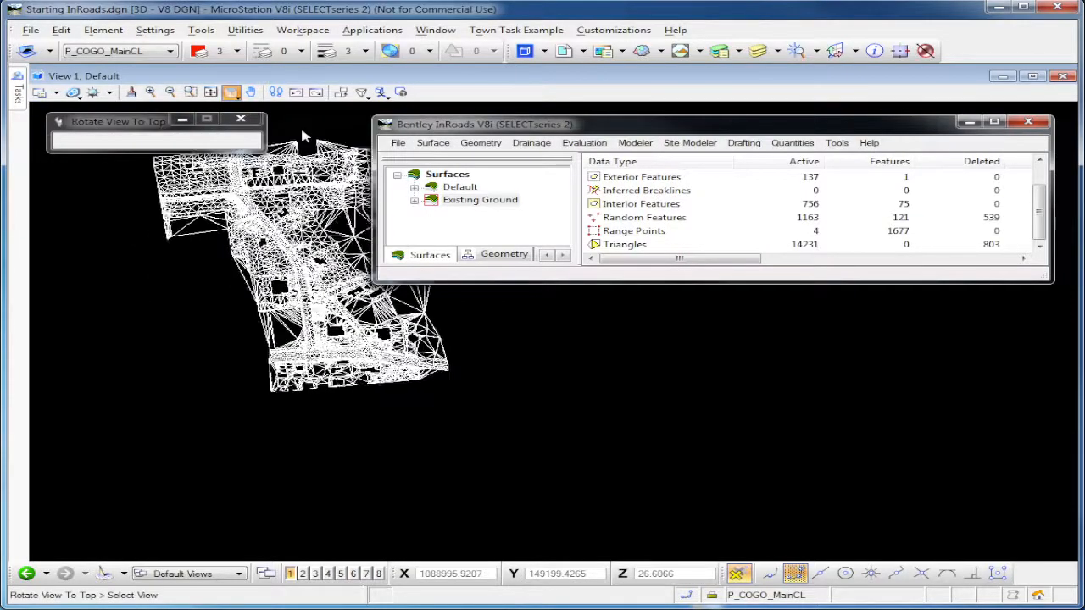
click(305, 135)
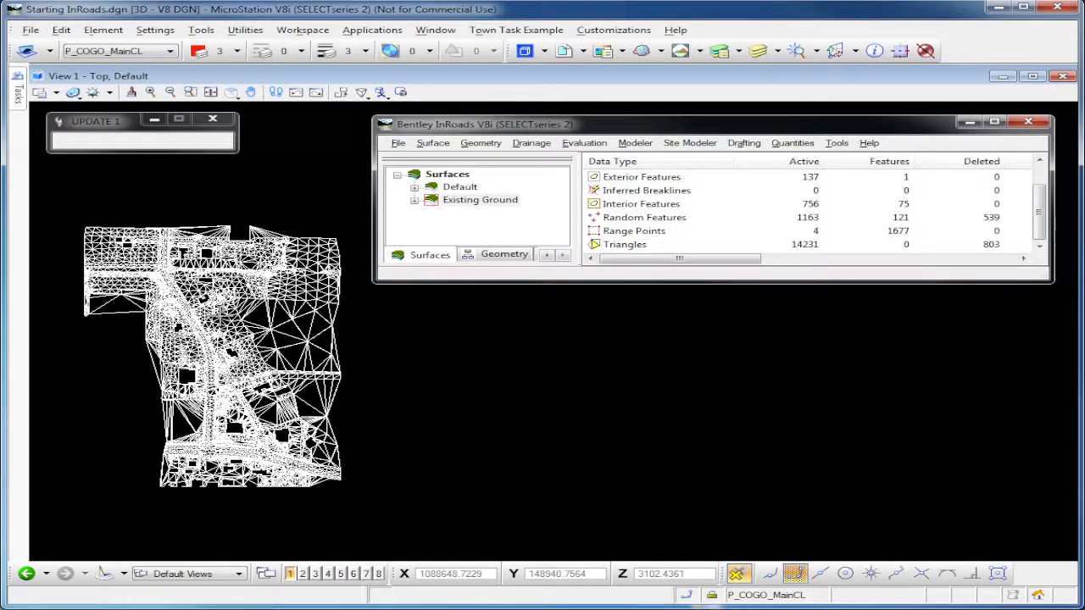
Step: Update the Existing Ground plan display to hide the triangles and show the perimeter and contours, and close the display settings
click(444, 146)
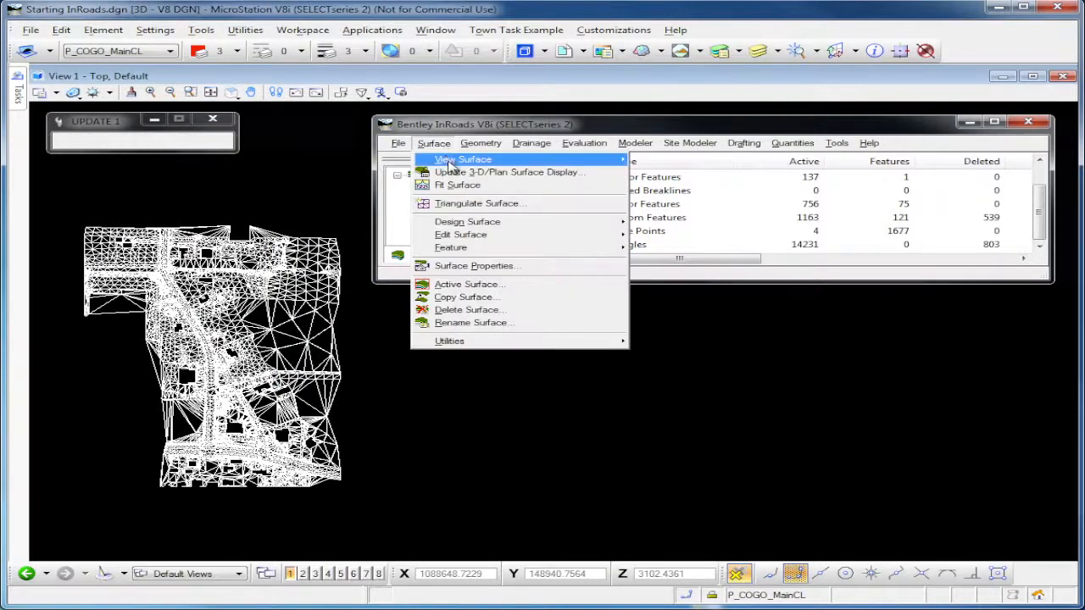
click(456, 174)
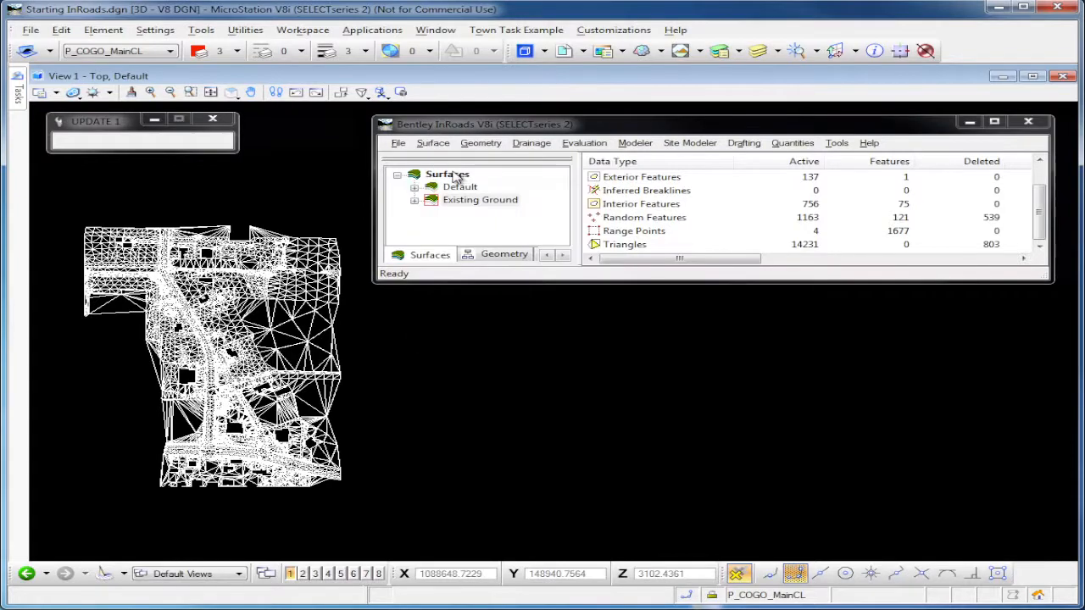
click(454, 172)
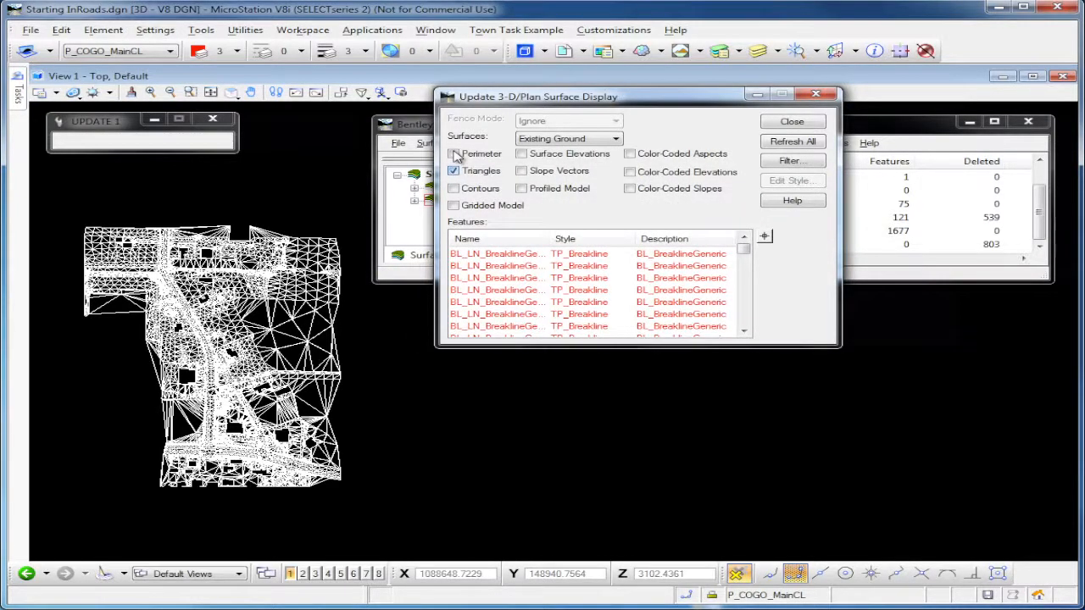
click(454, 172)
click(454, 154)
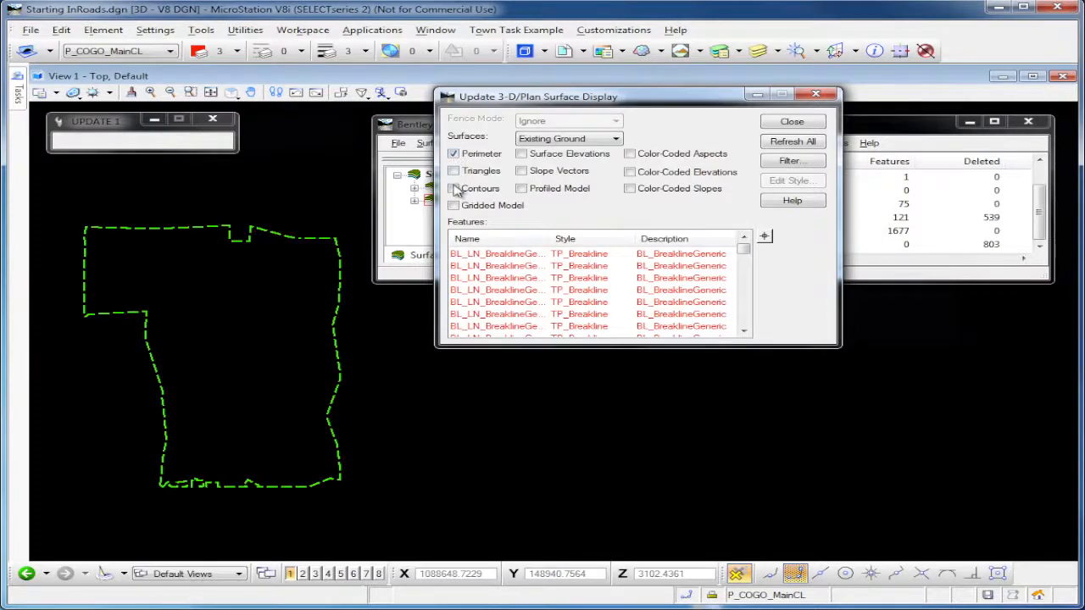
click(454, 189)
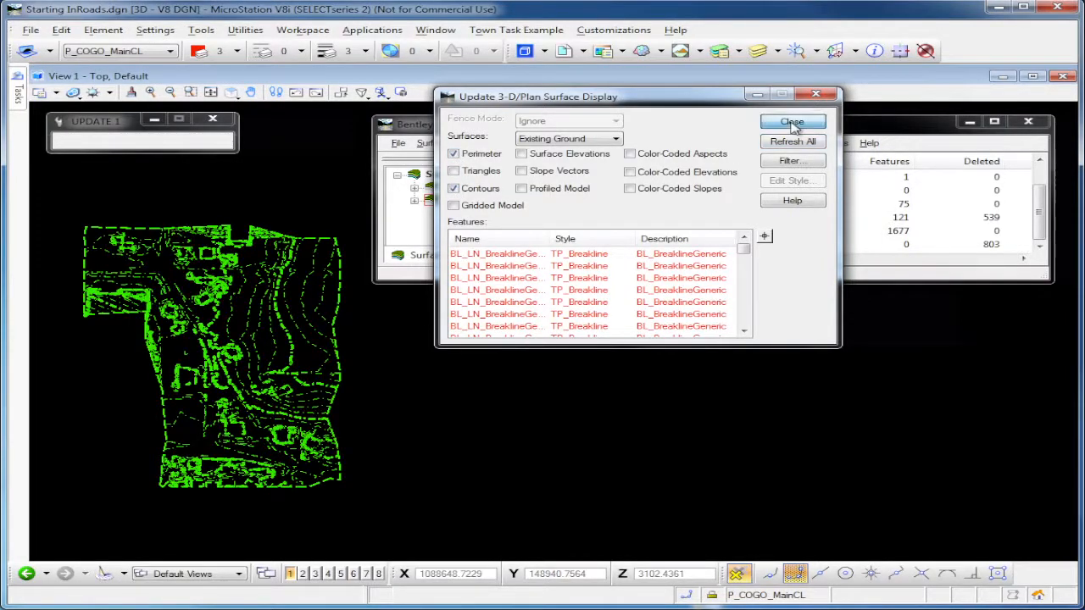
click(793, 123)
Step: Select the Existing Ground perimeter shape with Element Selection and delete it from the drawing
mouse_move(17, 89)
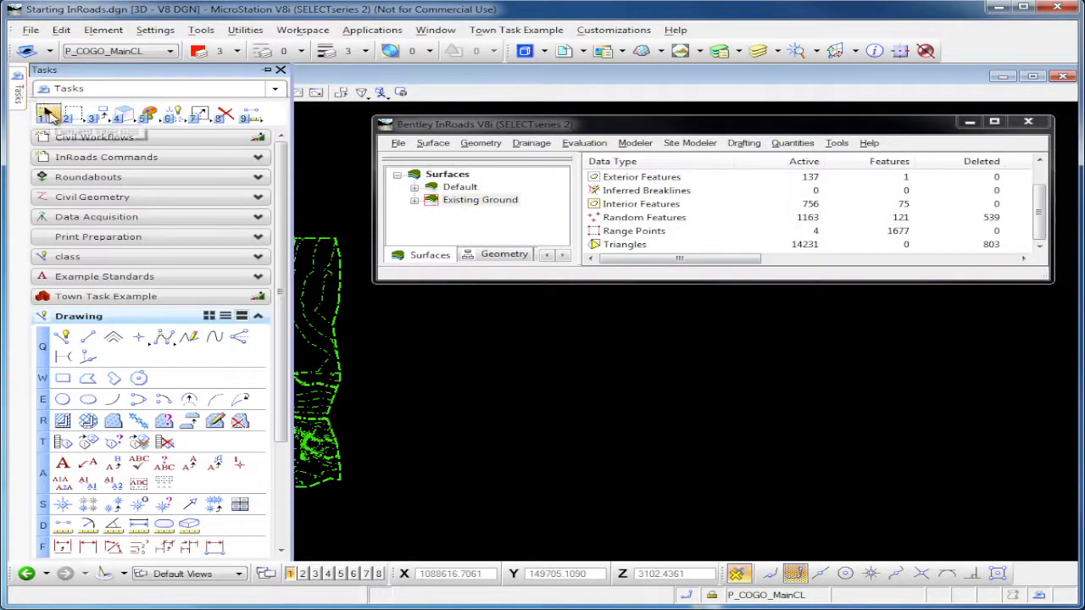
click(48, 114)
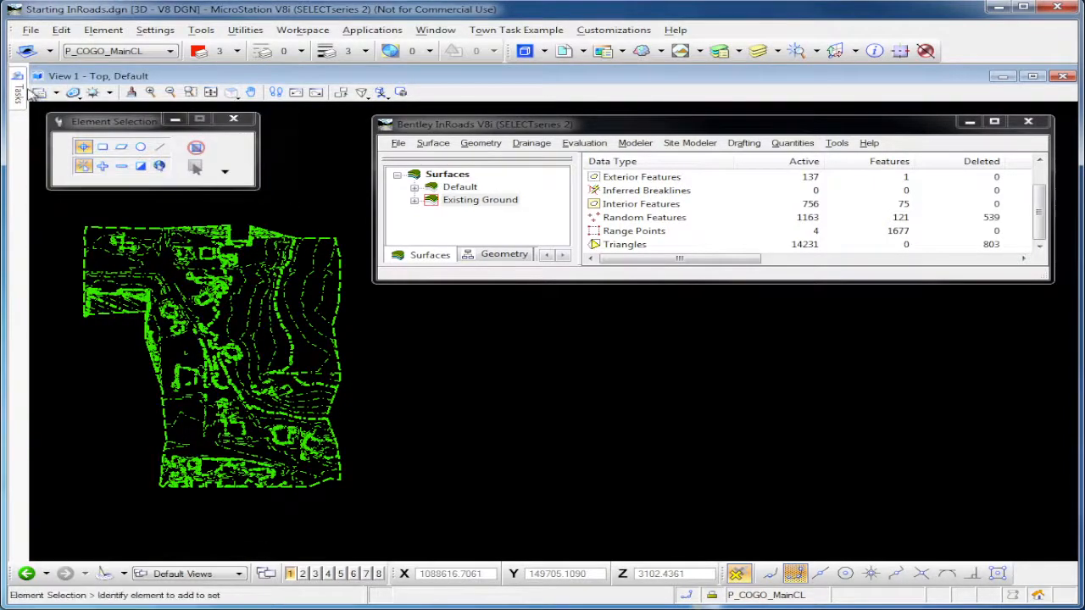
mouse_move(18, 89)
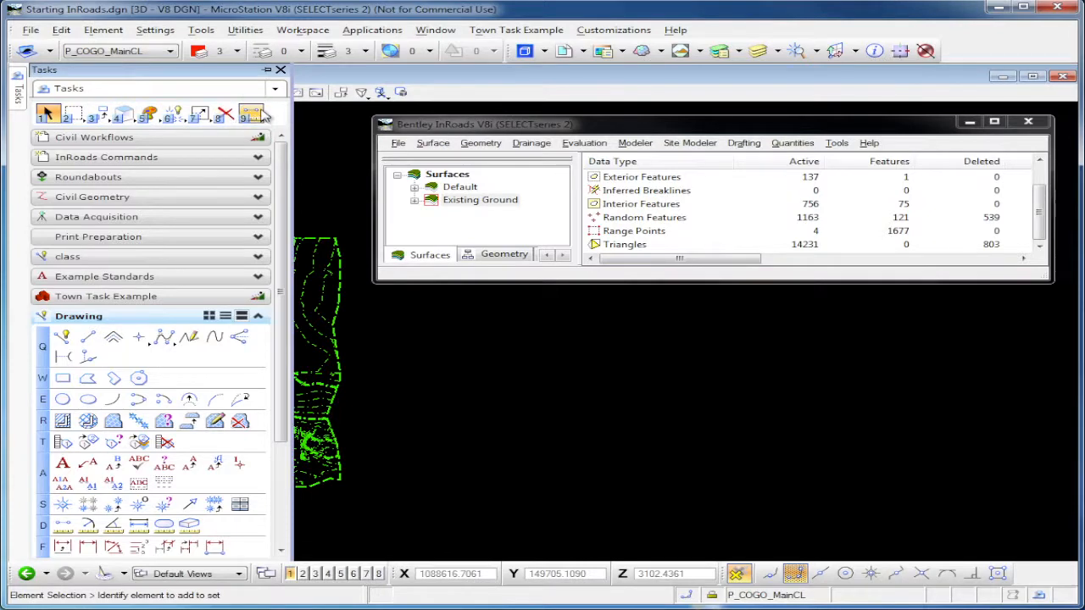
click(263, 161)
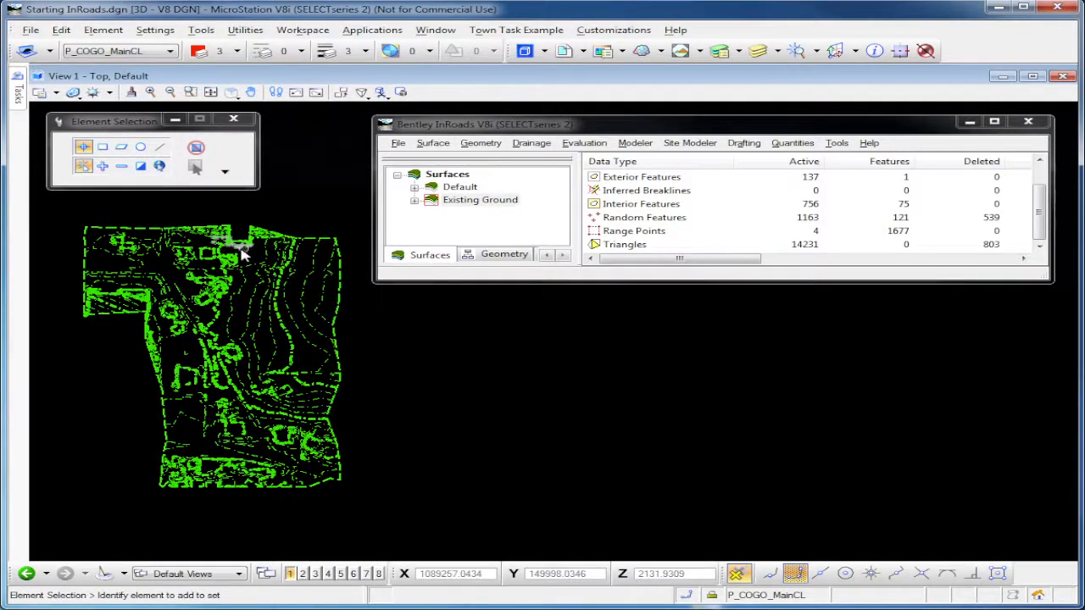
mouse_move(149, 251)
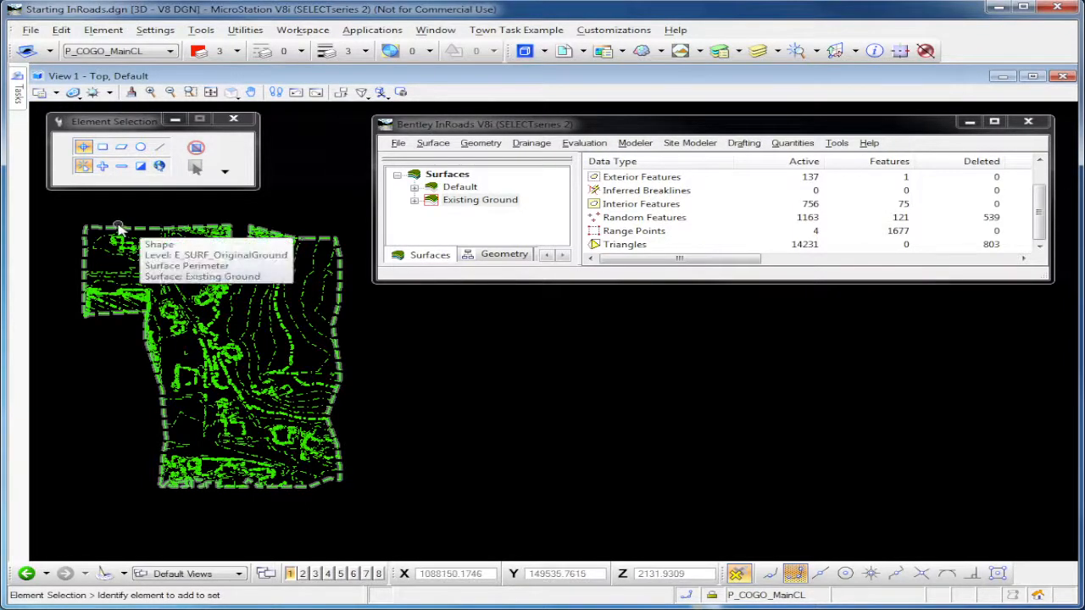
click(118, 229)
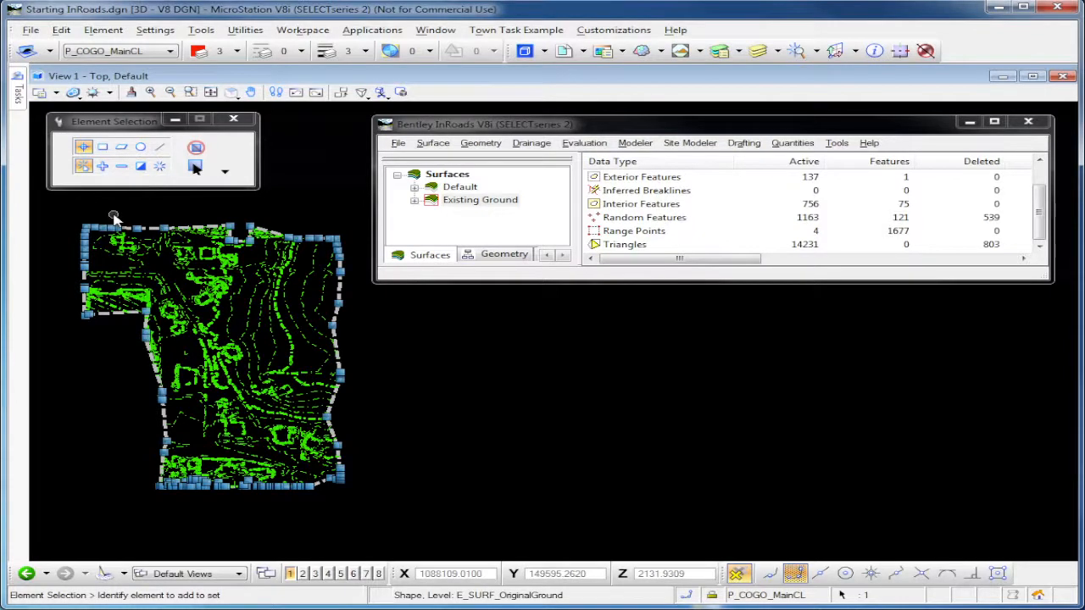
mouse_move(20, 95)
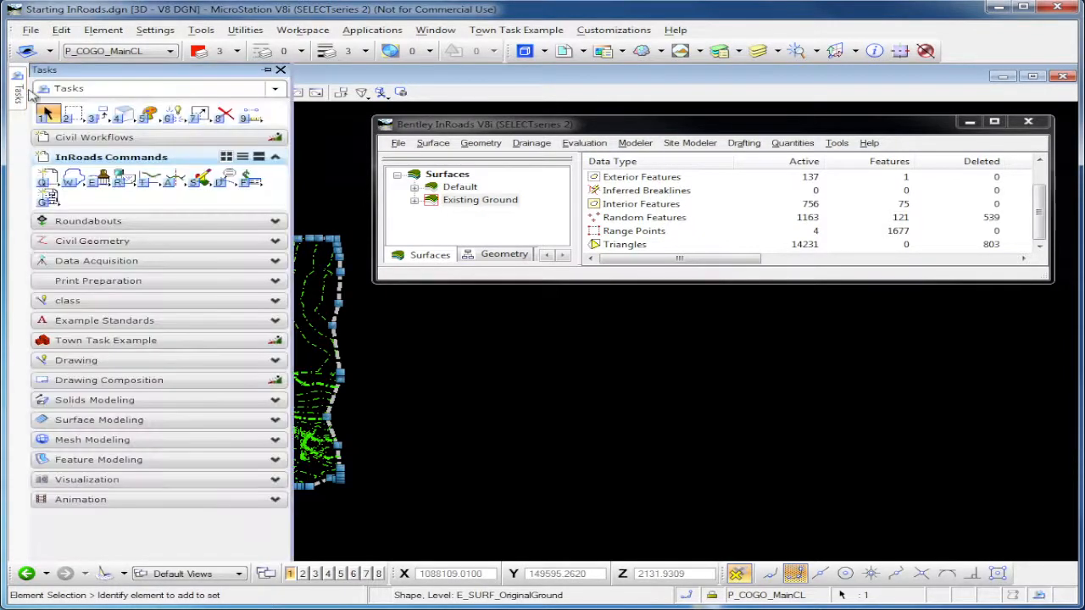
click(231, 116)
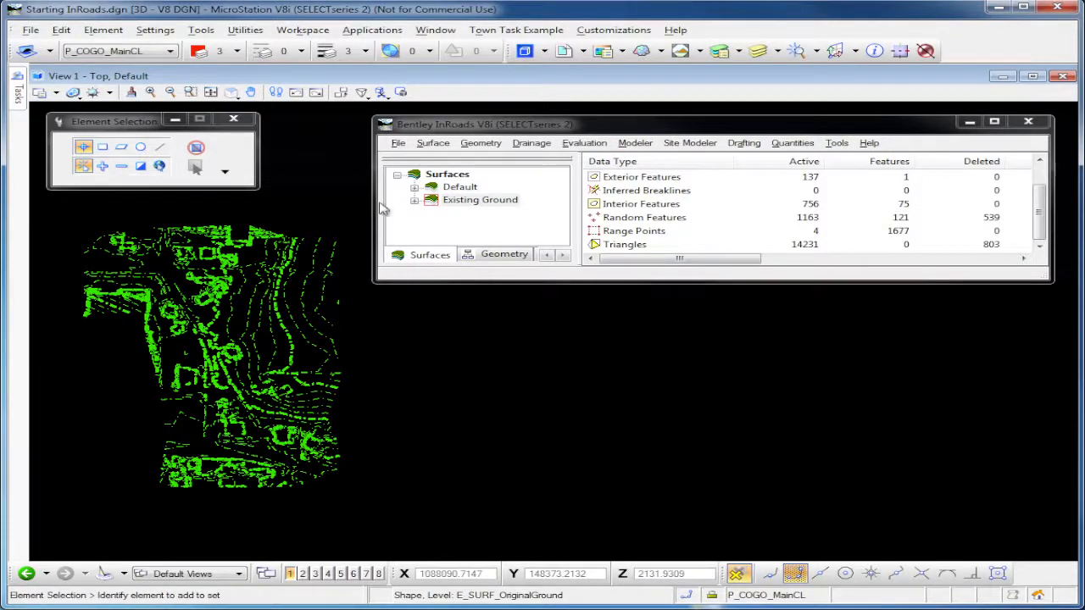
Step: Display the Existing Ground perimeter again and close the perimeter settings
click(433, 143)
mouse_move(450, 164)
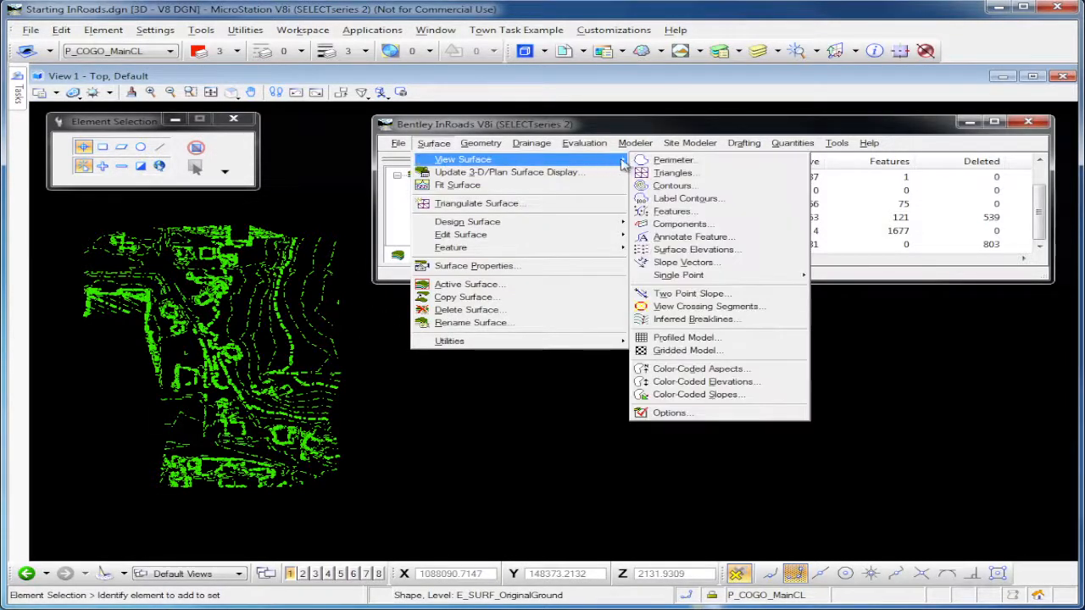
click(673, 162)
click(291, 213)
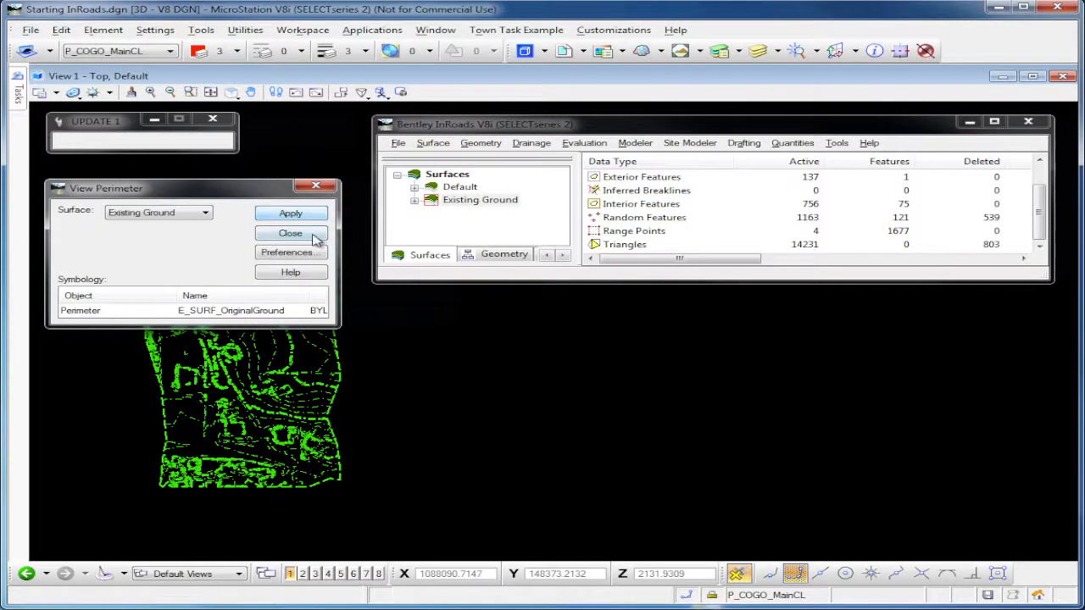
click(318, 236)
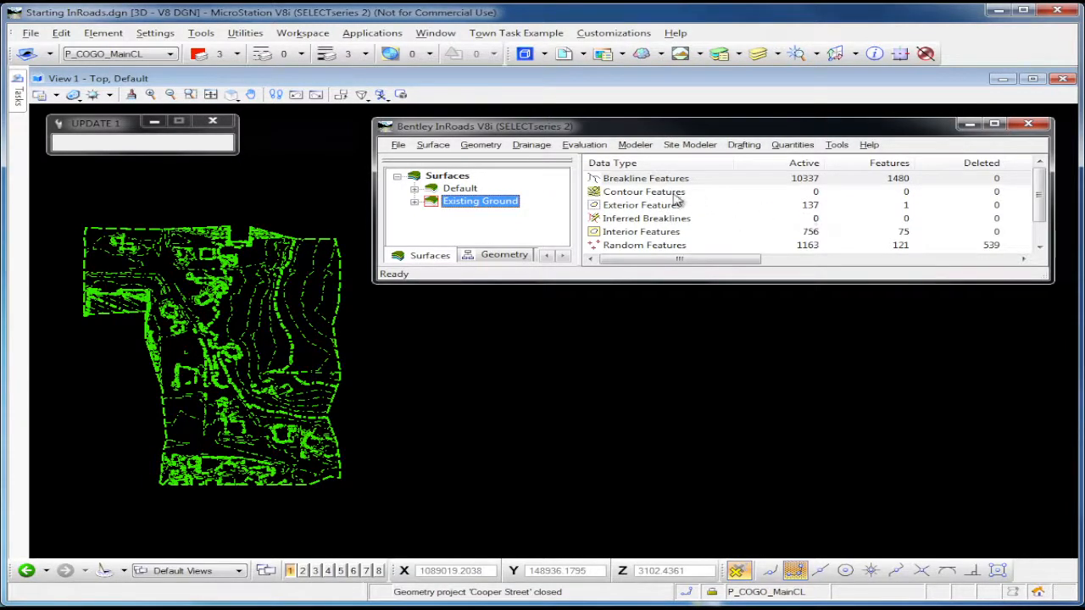
Step: Review the Existing Ground surface properties, read through its surface report, and close both the report and the properties
click(437, 148)
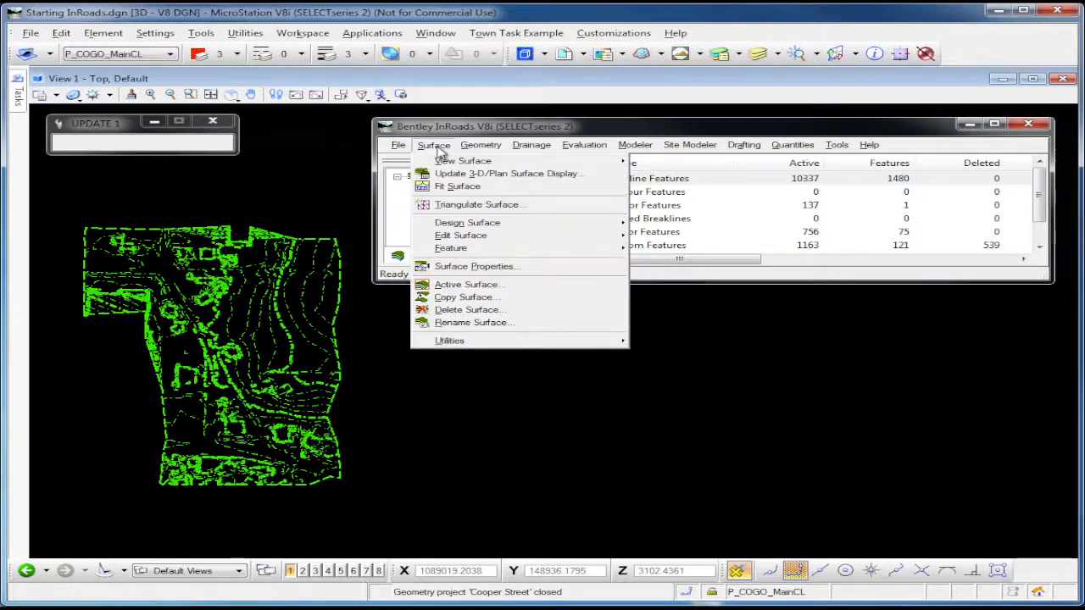
click(466, 266)
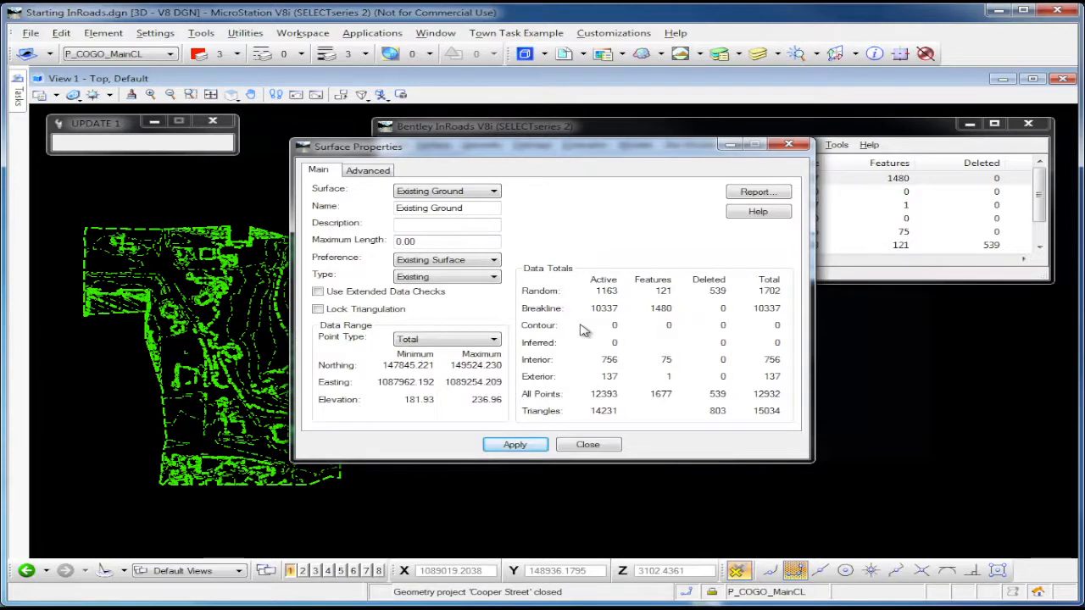
click(739, 194)
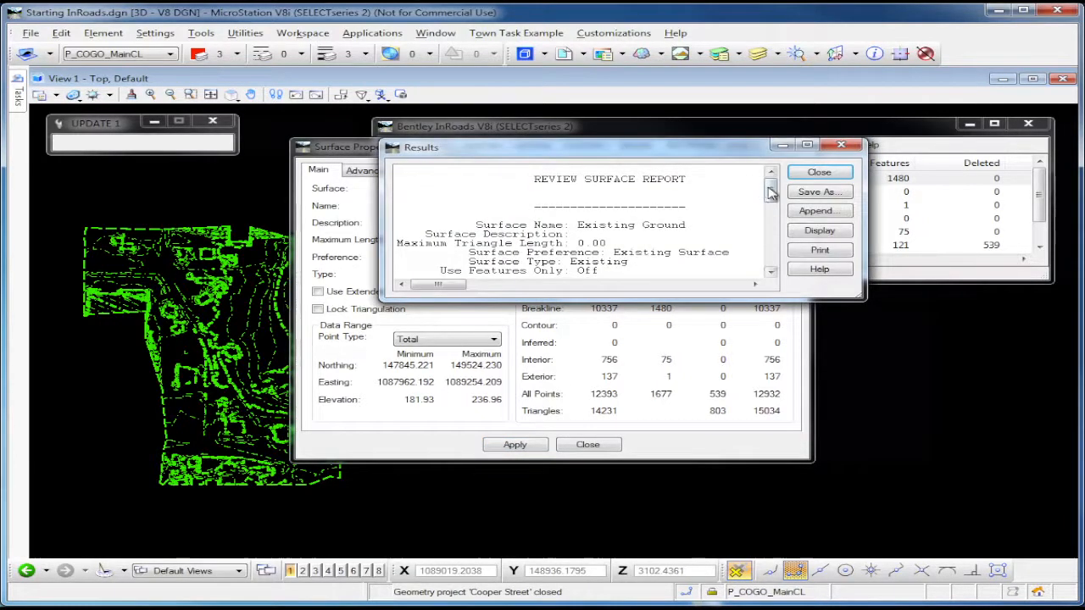
drag(769, 192, 771, 251)
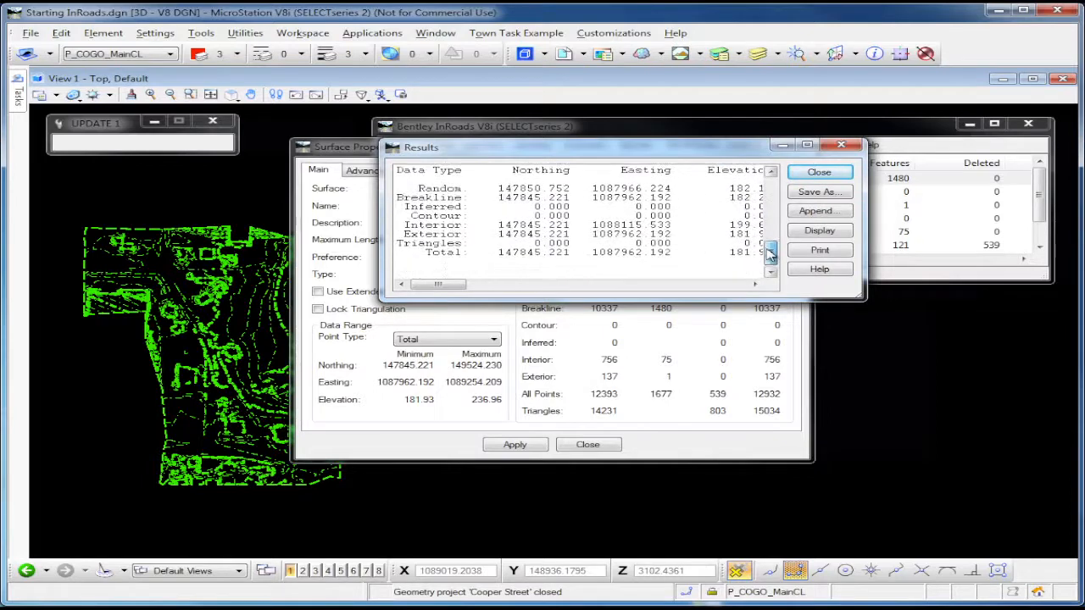
click(835, 173)
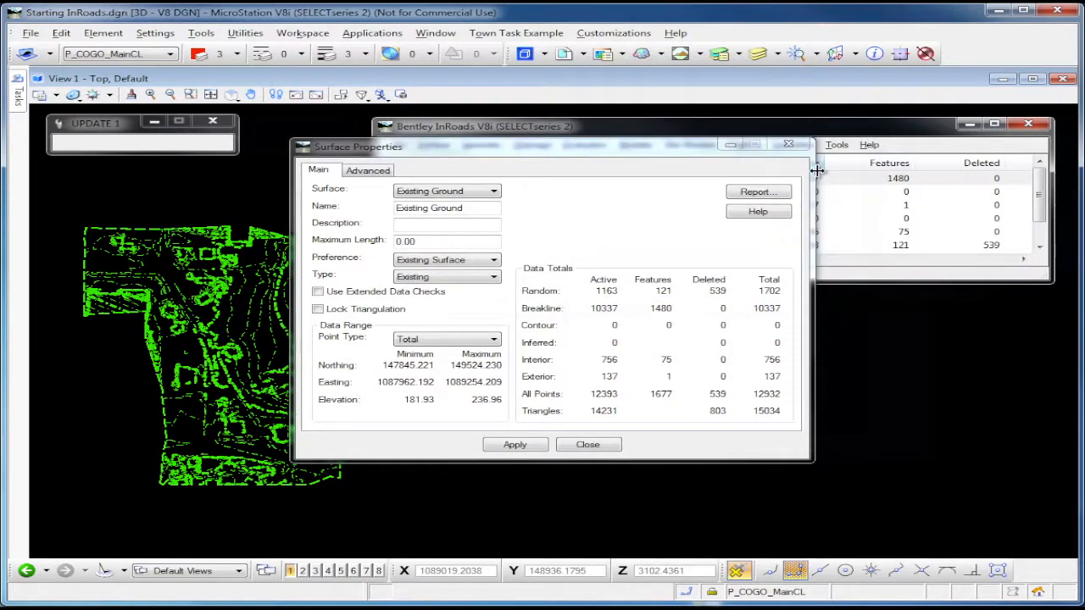
click(588, 445)
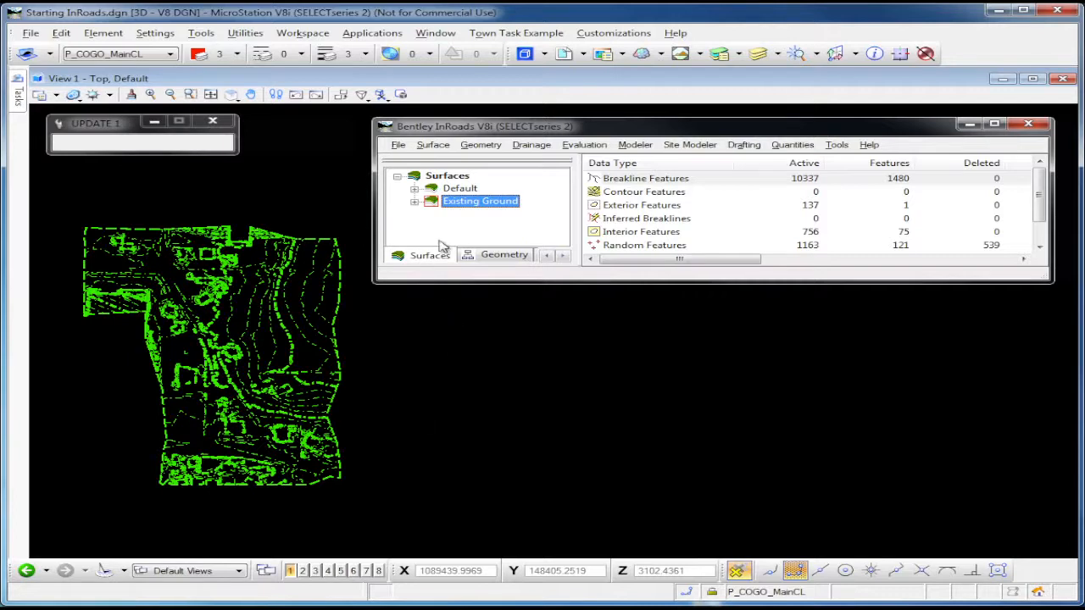
Step: Open the geometry project file Cooper Street.alg from the Practice Lesson 02 folder and show the geometry projects
click(491, 256)
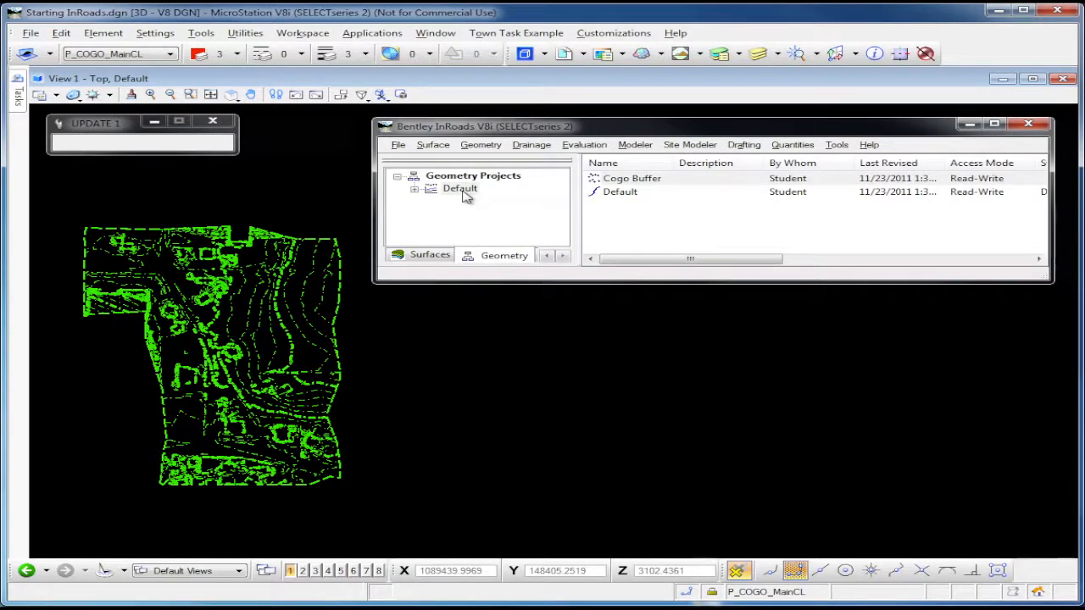
click(400, 146)
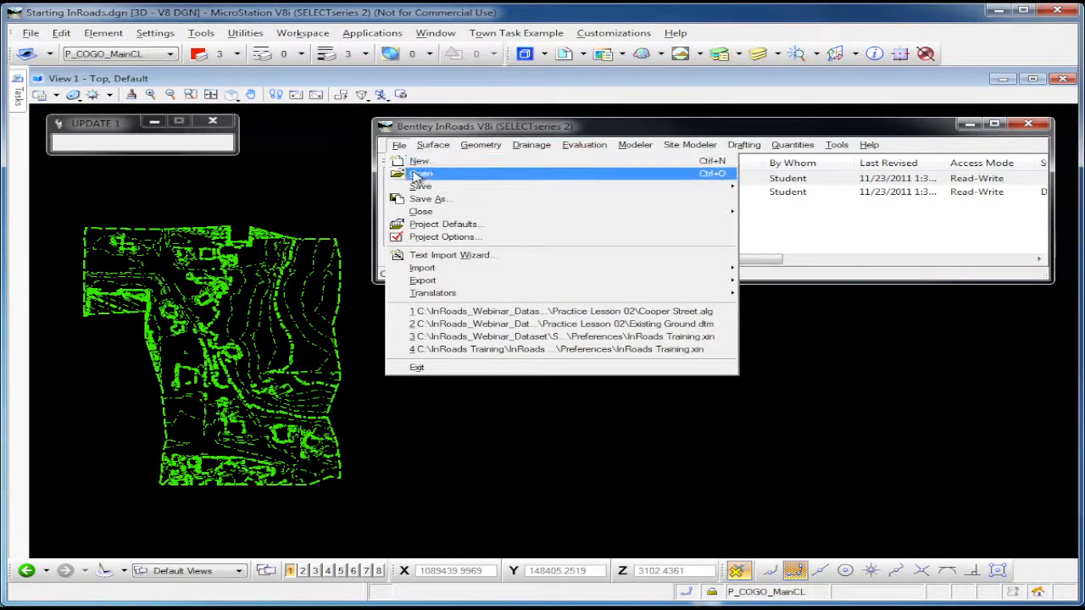
click(416, 175)
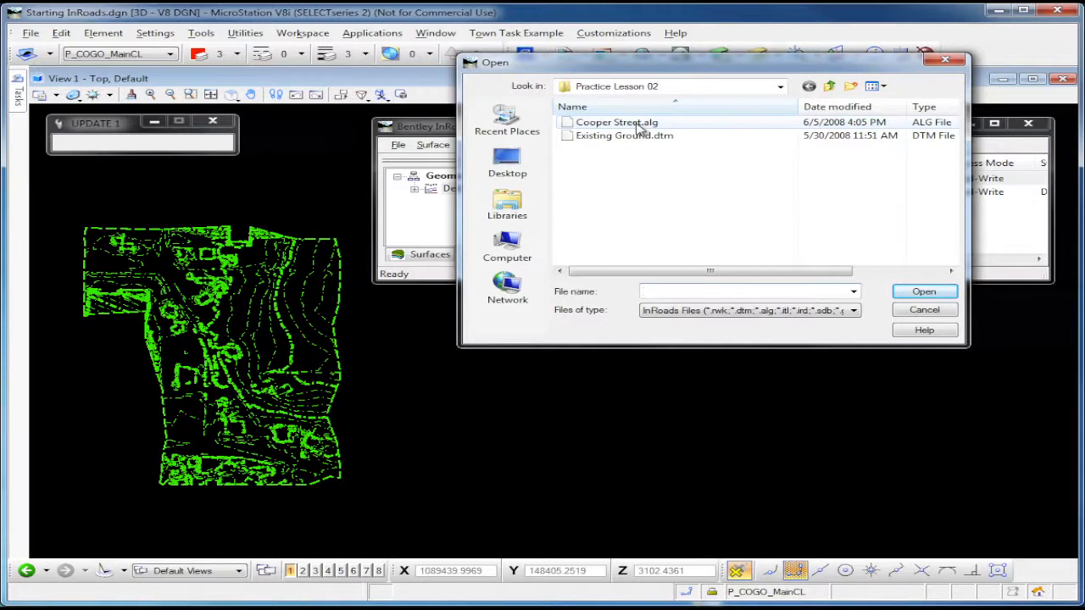
click(642, 123)
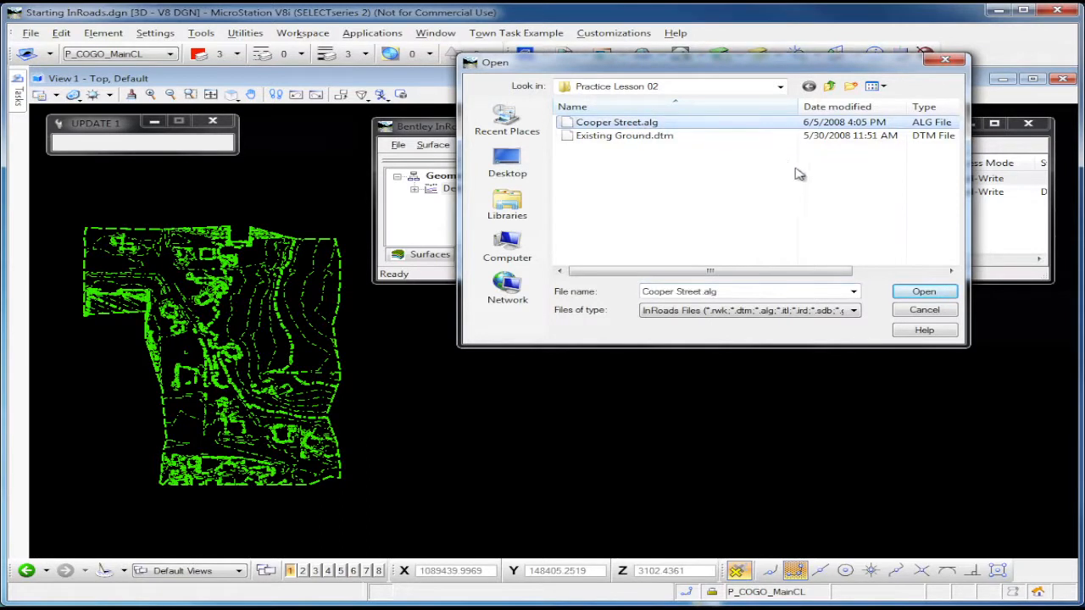
click(924, 292)
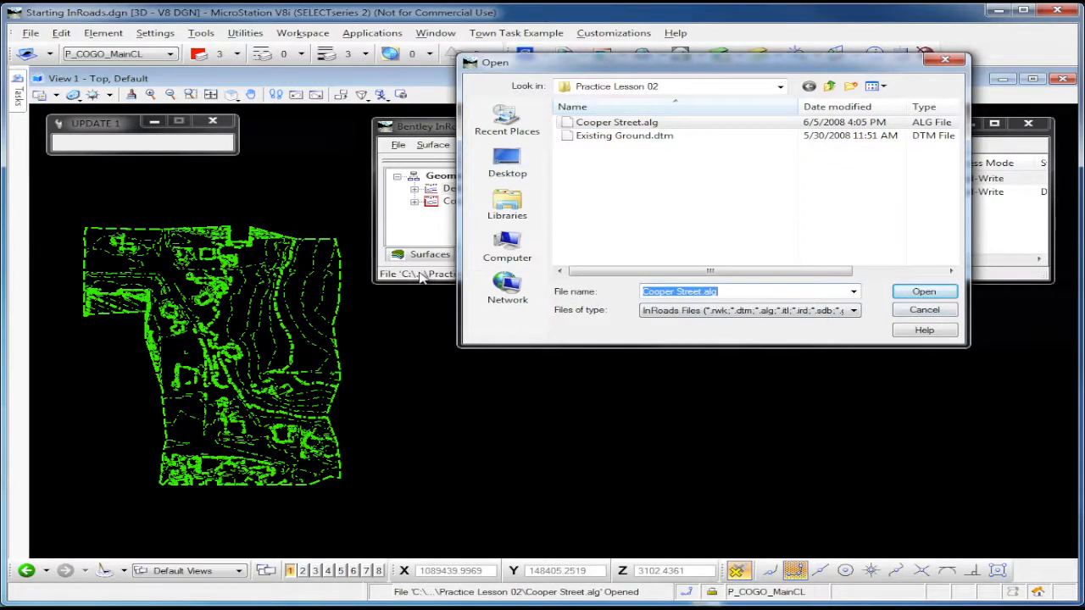
click(945, 312)
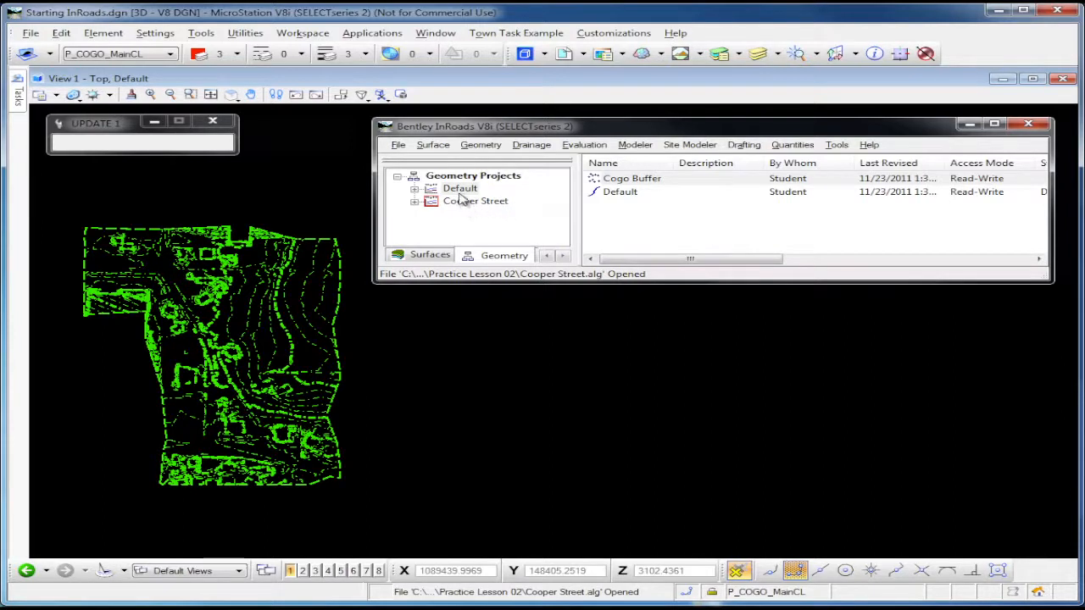
Step: Expand the Cooper Street geometry project, browse its contents, and set the Cooper St. horizontal alignment active
click(415, 203)
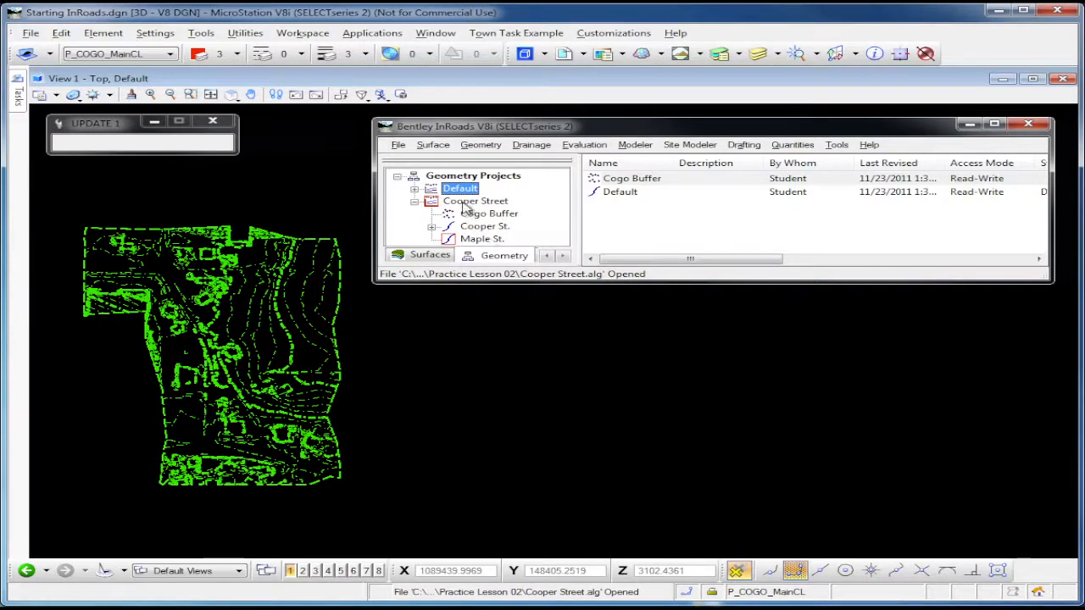
click(477, 227)
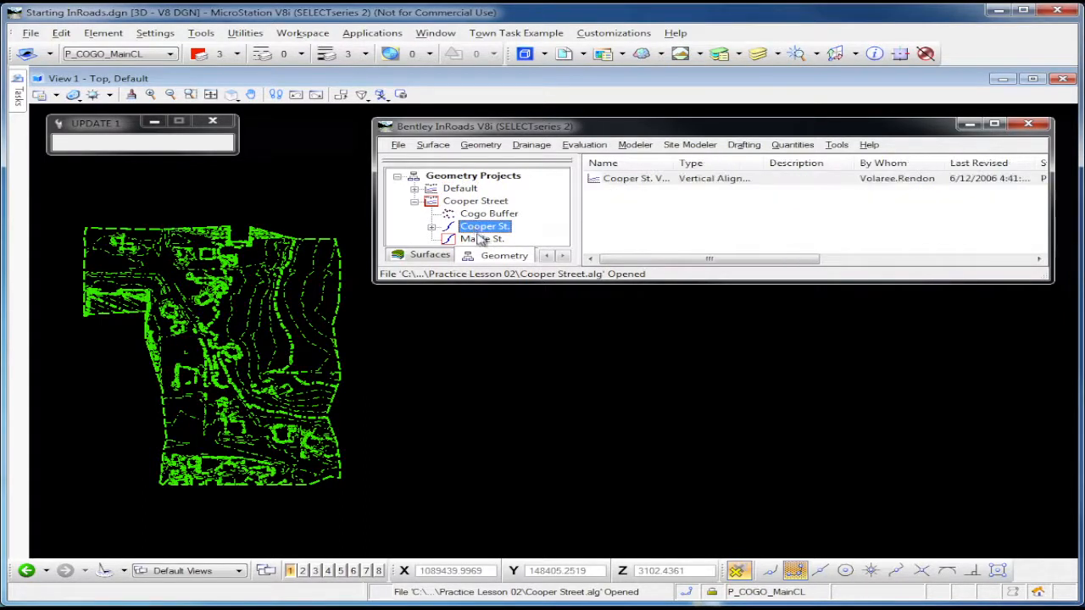
click(481, 239)
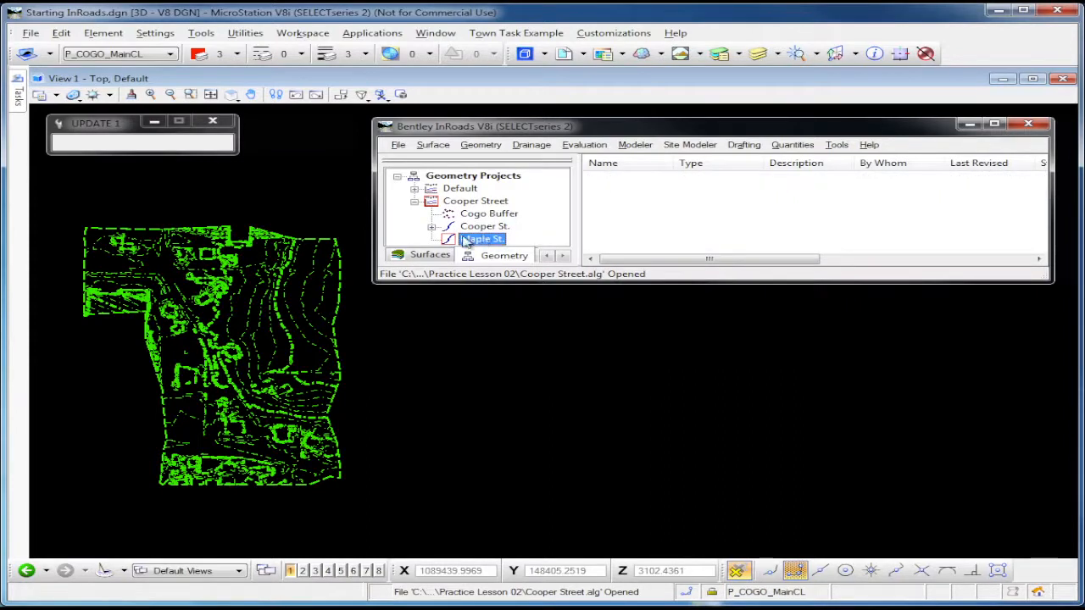
click(494, 215)
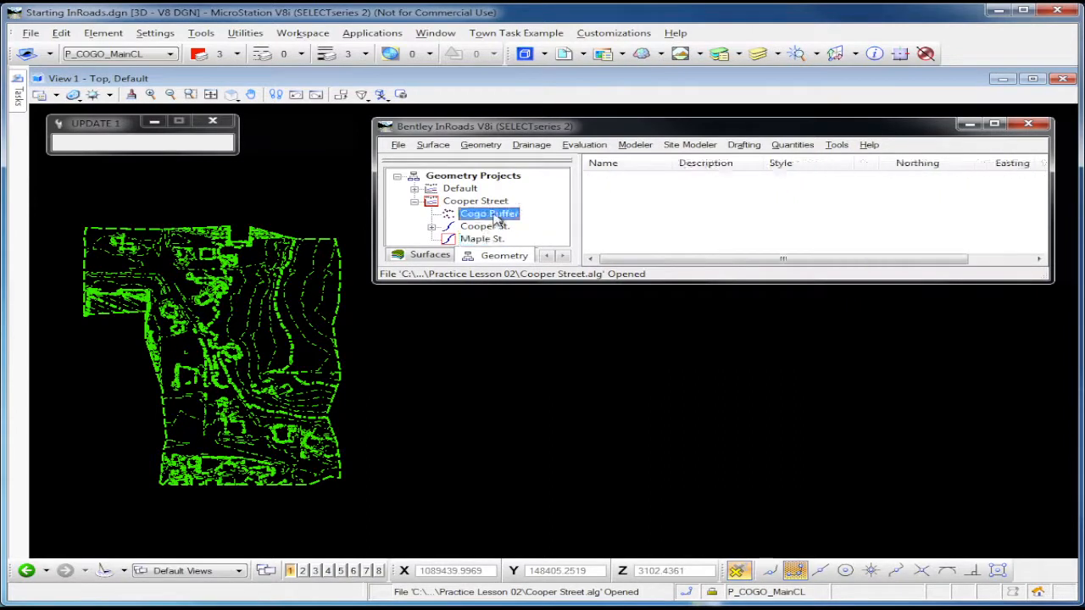
click(488, 229)
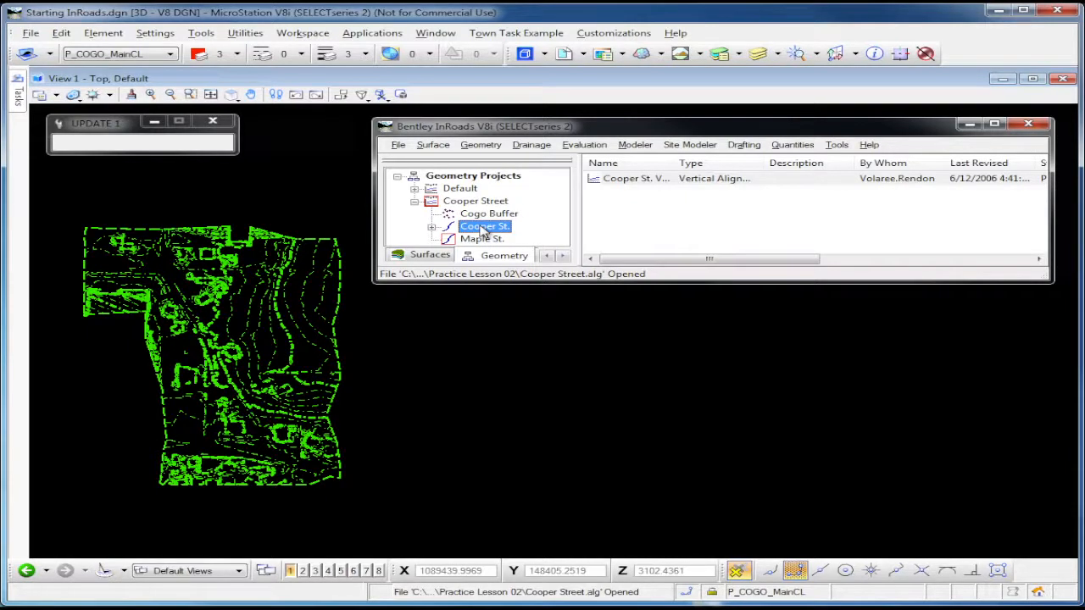
right_click(484, 231)
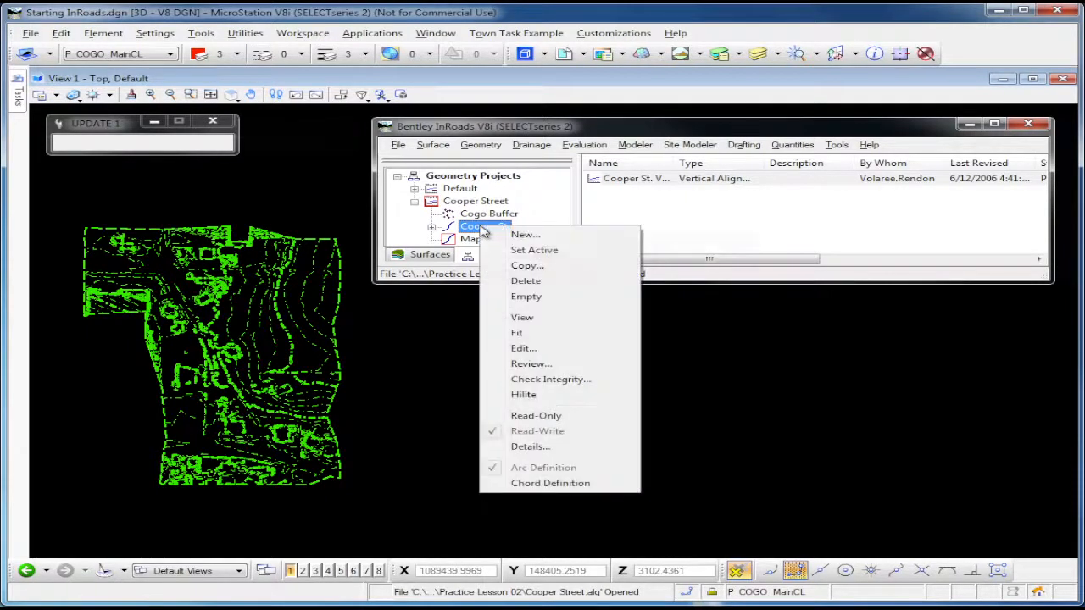
click(519, 251)
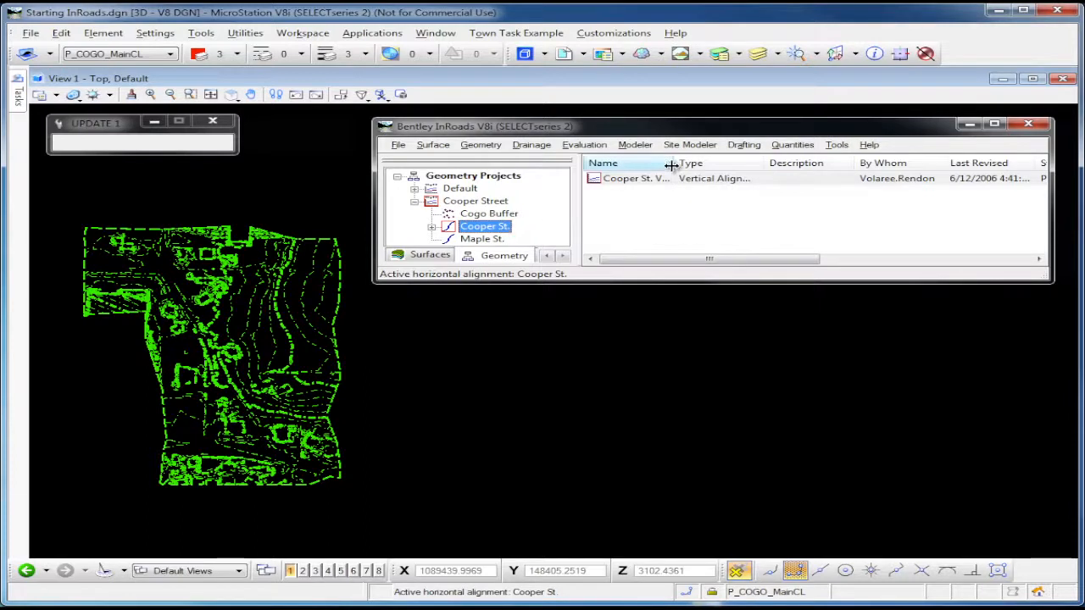
Step: Widen the name column to read the full vertical alignment name and expand Cooper St. in the geometry tree
drag(674, 162, 697, 163)
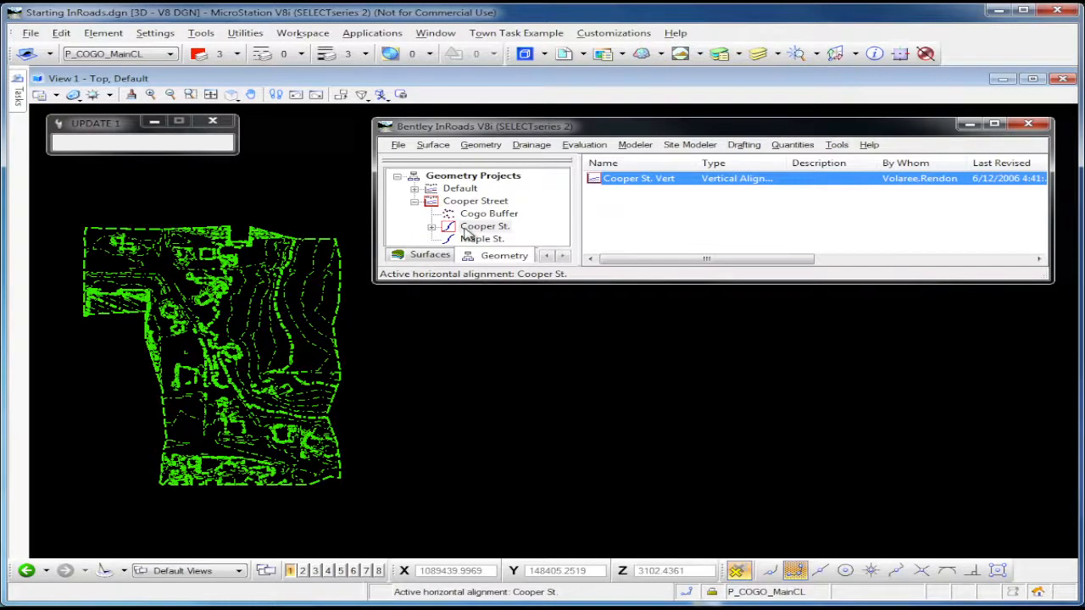
double_click(440, 228)
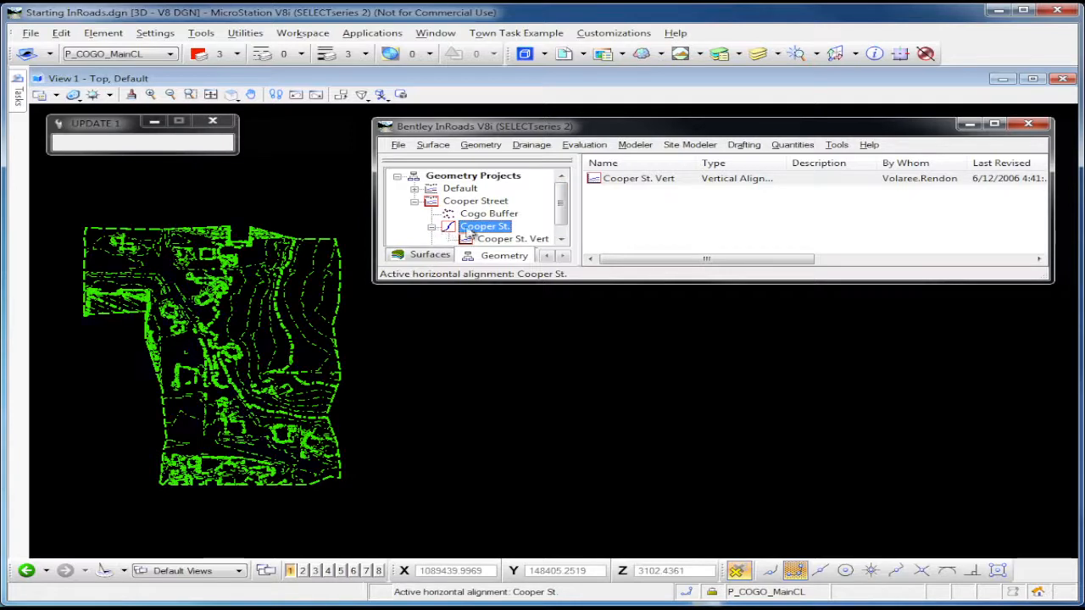
scroll(468, 233, down, 1)
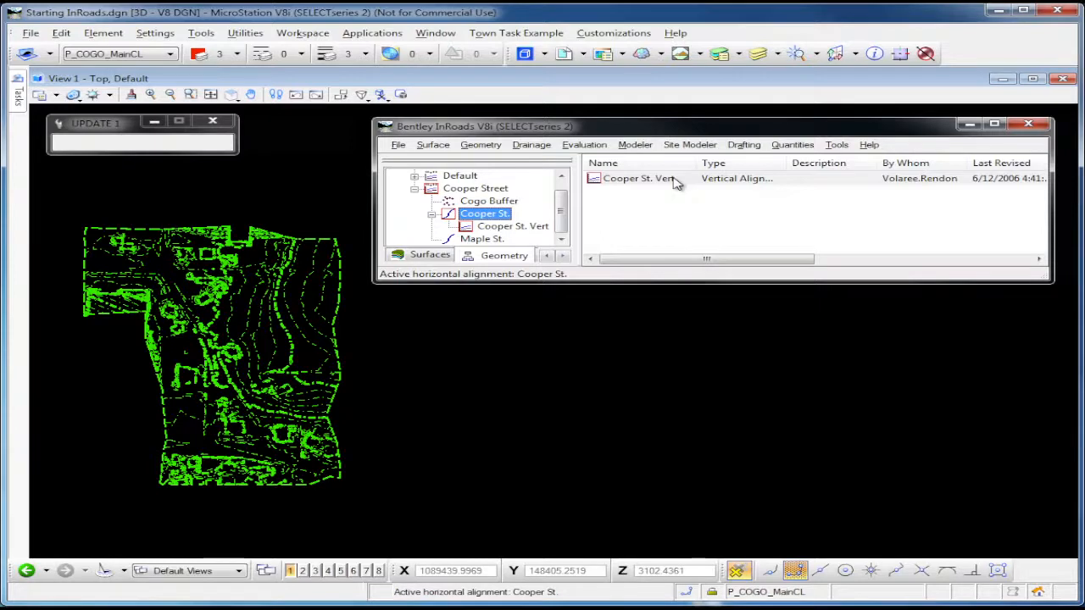
Step: Display the active horizontal alignment, Cooper St., in the plan view
click(483, 146)
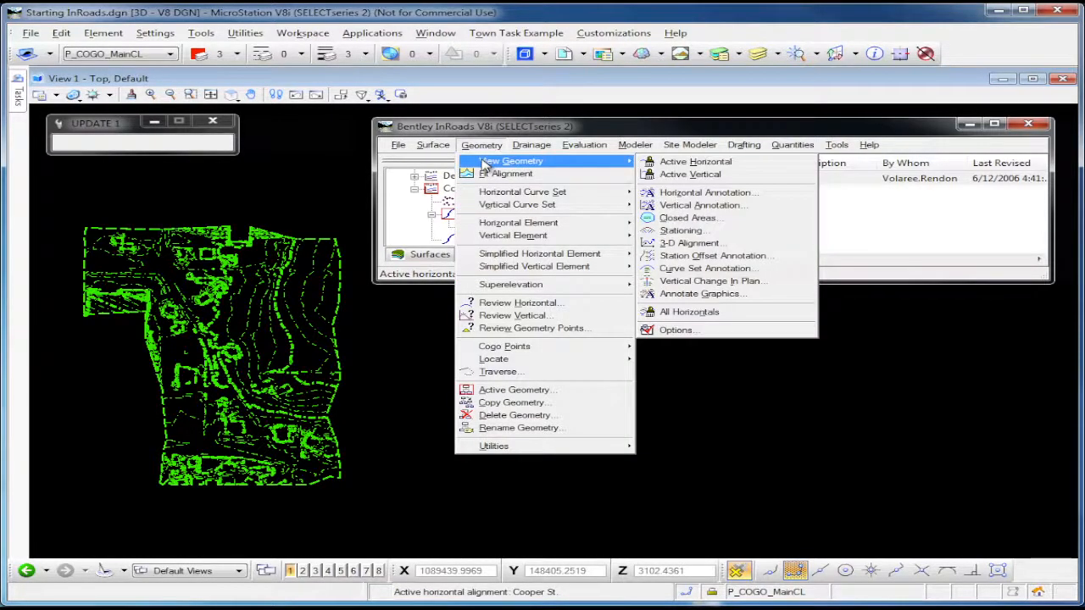
mouse_move(436, 151)
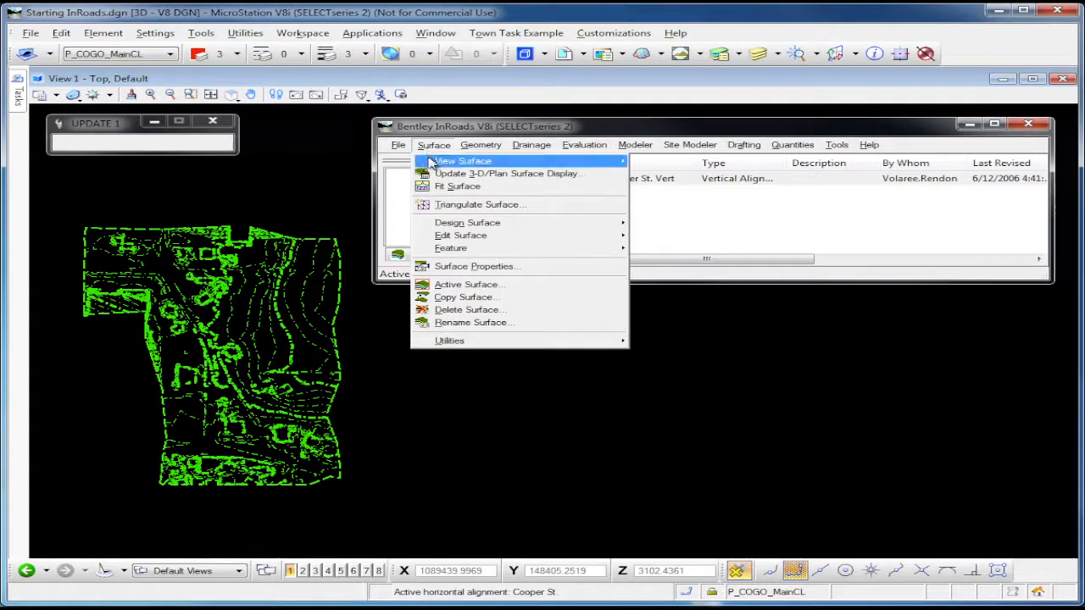
mouse_move(482, 148)
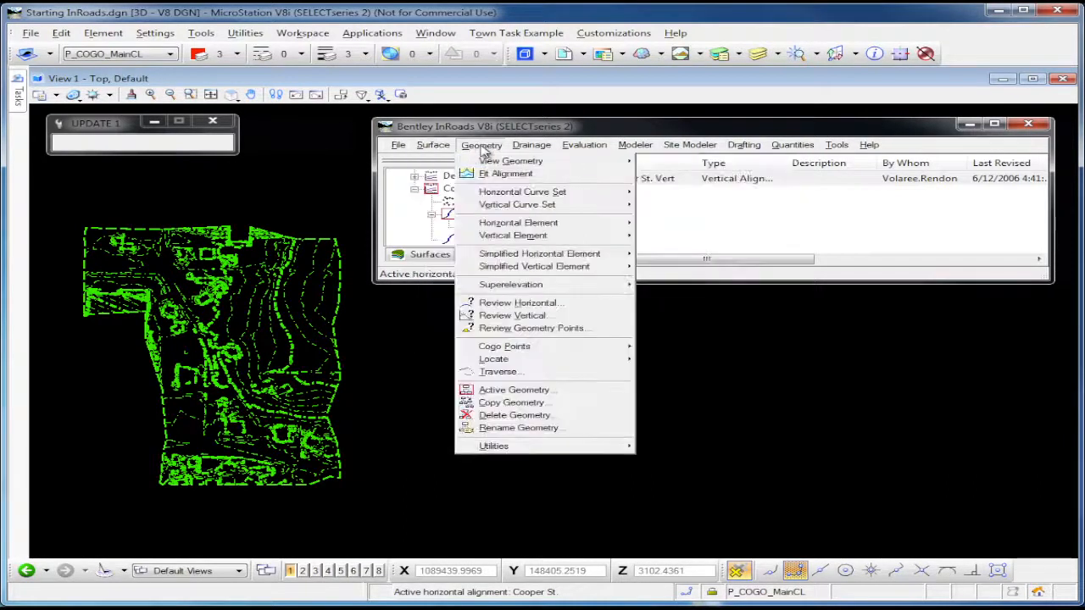
mouse_move(483, 169)
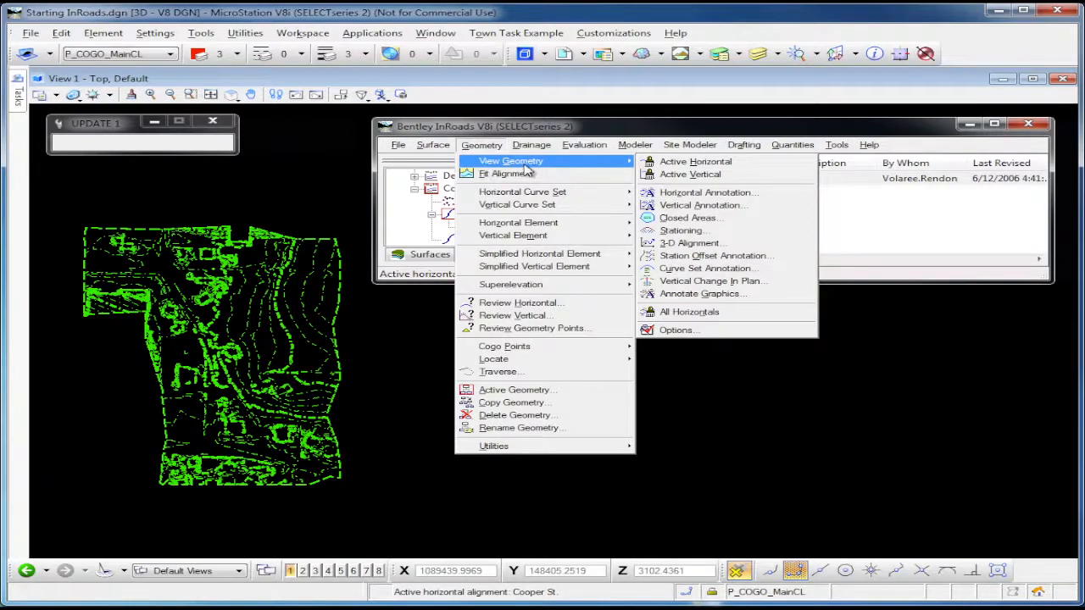
click(692, 165)
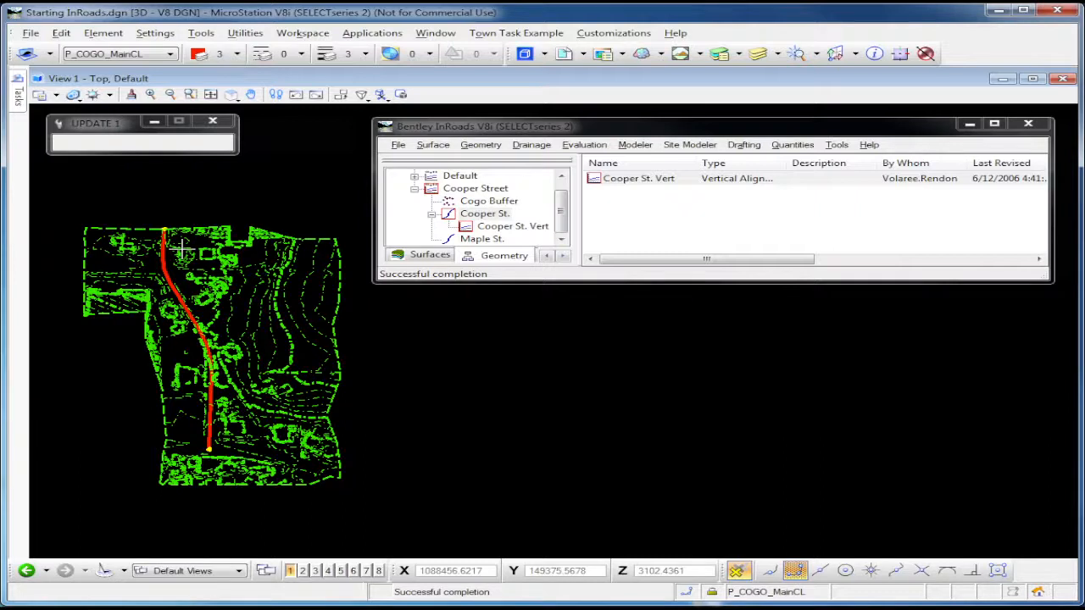
Step: Update the Existing Ground plan display to hide the contours and perimeter, and close the display settings
click(433, 144)
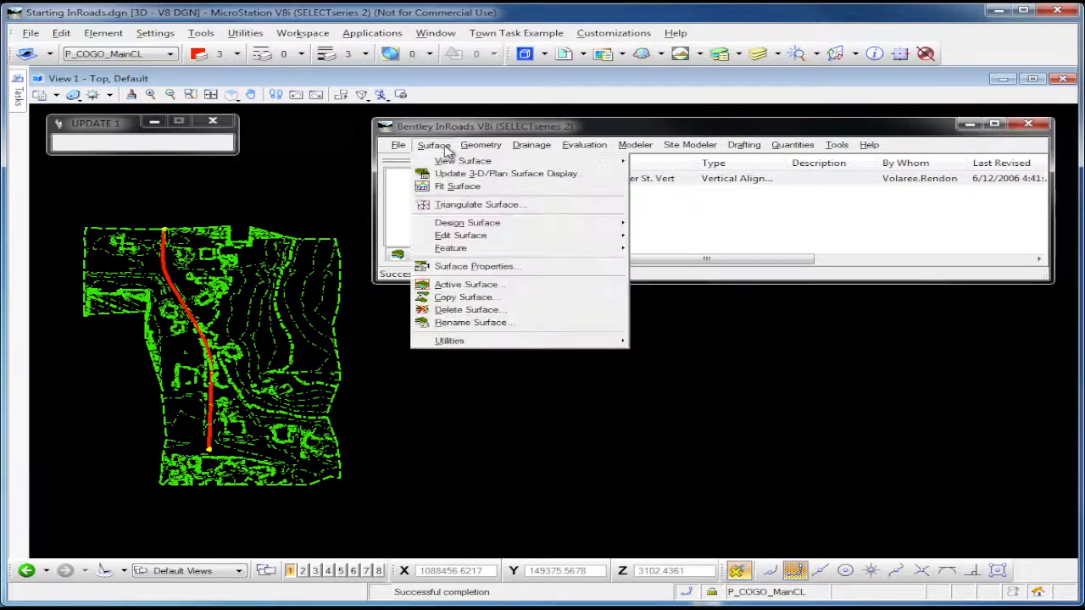
click(458, 176)
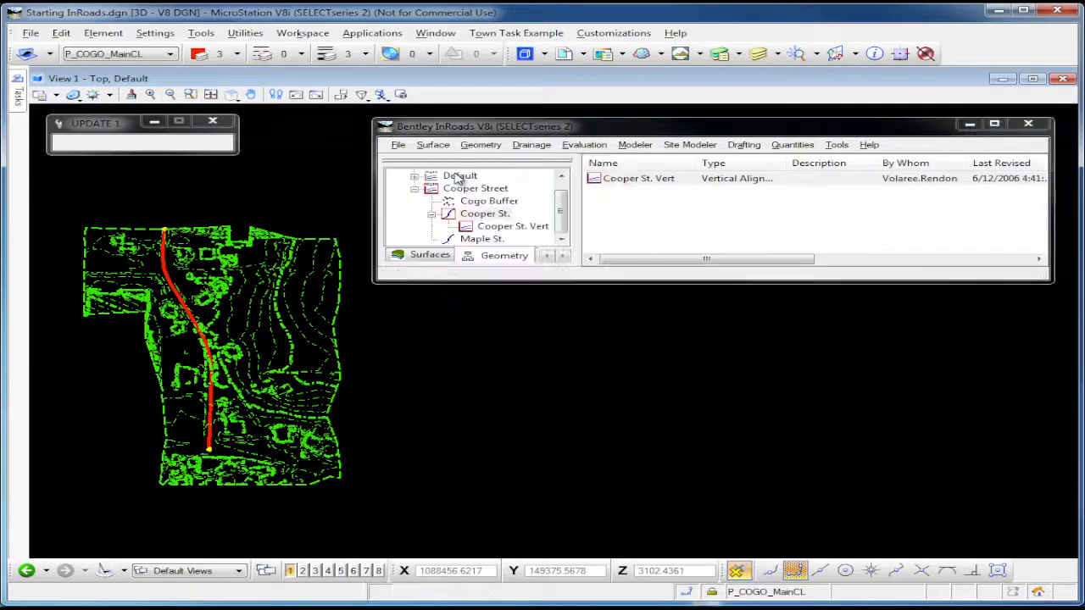
click(454, 190)
click(454, 190)
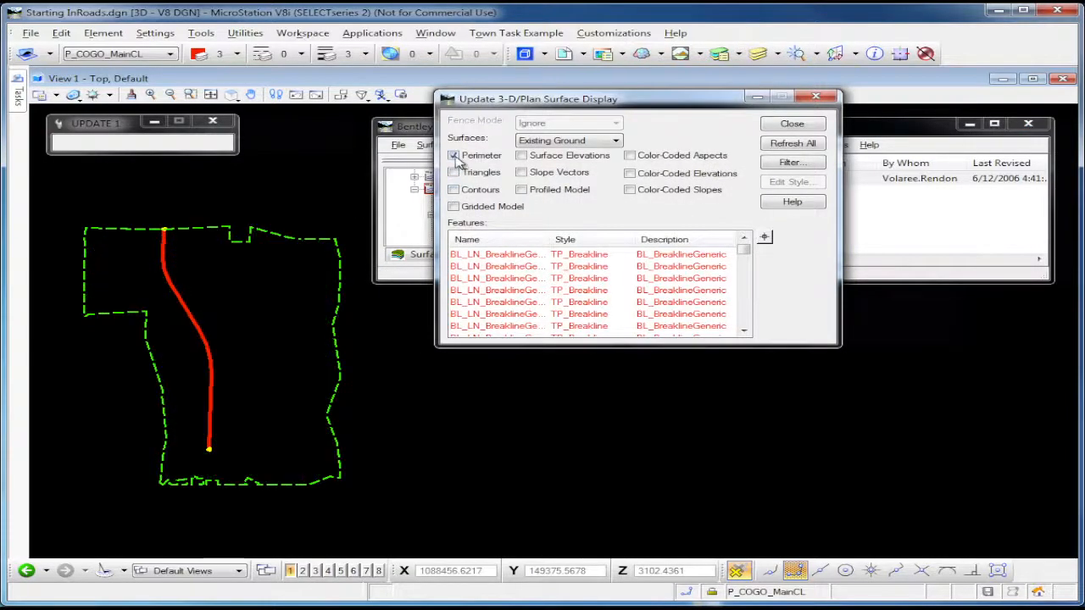
click(454, 156)
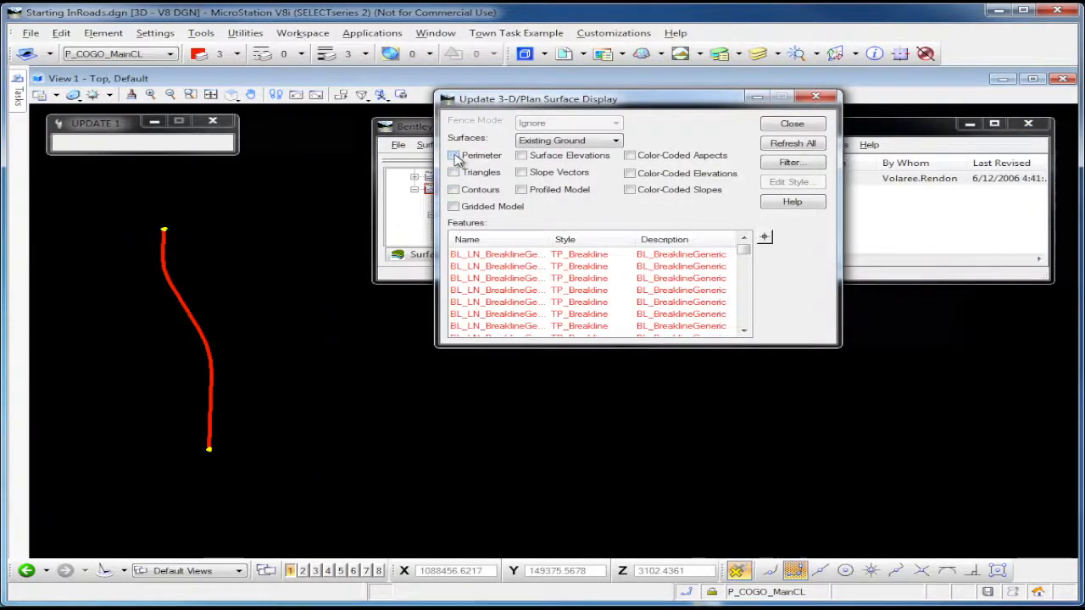
click(790, 125)
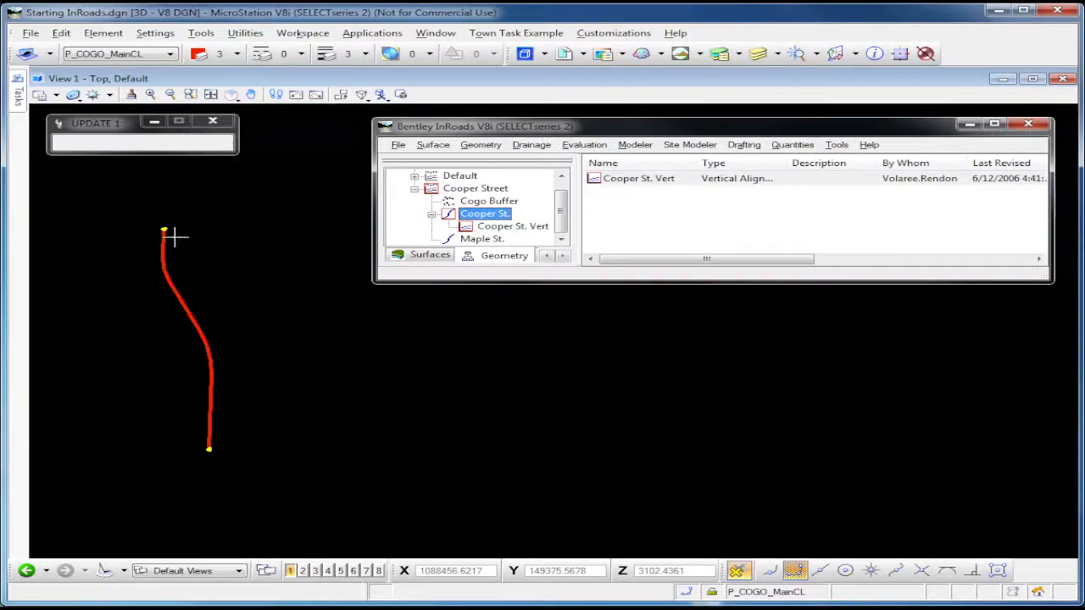